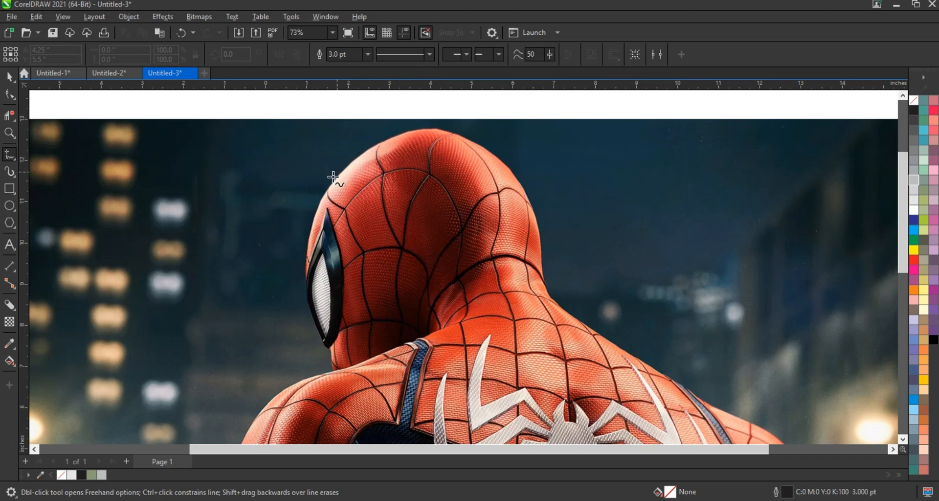
Trace Spider-Man's outline with straight segments from the forehead across the head, down the neck to the right shoulder, and colour the line white
{"action": "left_click", "coordinate": [326, 190]}
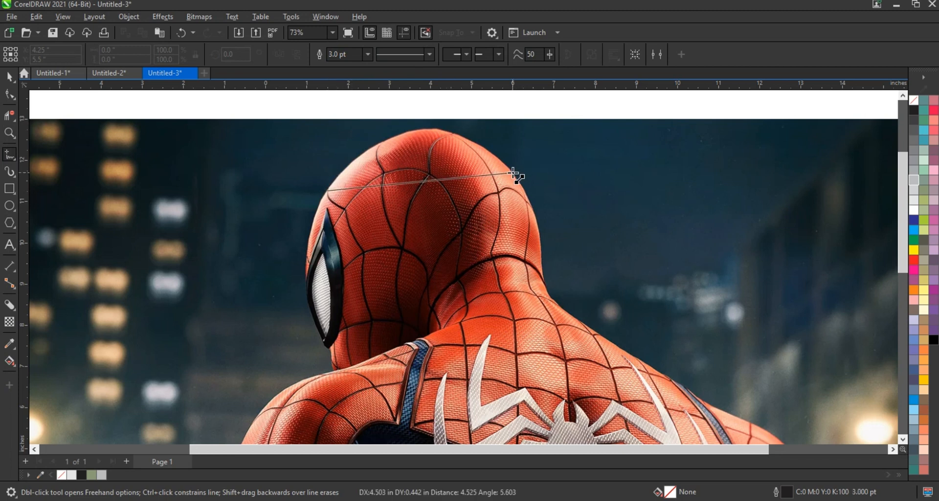
{"action": "left_click", "coordinate": [513, 173]}
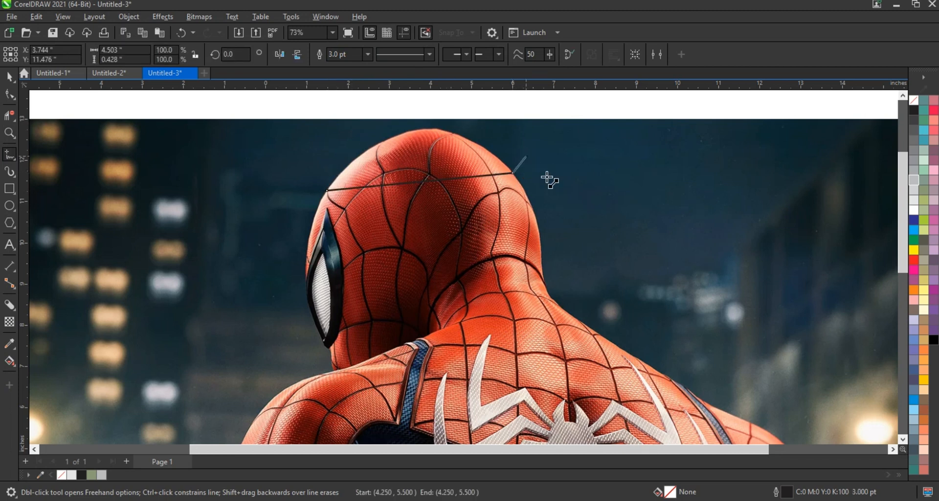
{"action": "left_click", "coordinate": [541, 275]}
{"action": "left_click", "coordinate": [578, 319]}
{"action": "double_click", "coordinate": [707, 401]}
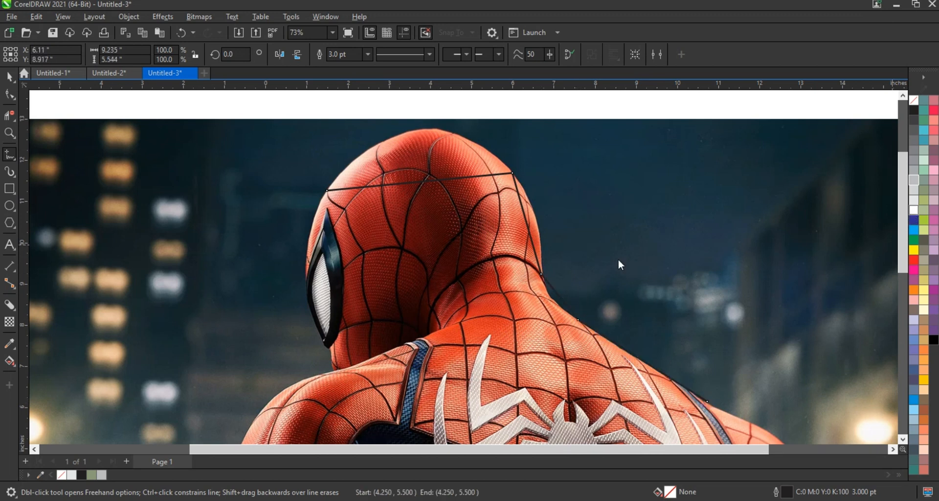
{"action": "right_click", "coordinate": [924, 214]}
Continue the outline from the right shoulder down the arm, along the photo's bottom edge and up into the gap beside the waist
{"action": "left_click", "coordinate": [445, 266]}
{"action": "scroll", "coordinate": [445, 266], "scroll_direction": "down", "scroll_amount": 5}
{"action": "scroll", "coordinate": [343, 235], "scroll_direction": "up", "scroll_amount": 3}
{"action": "left_click", "coordinate": [9, 154]}
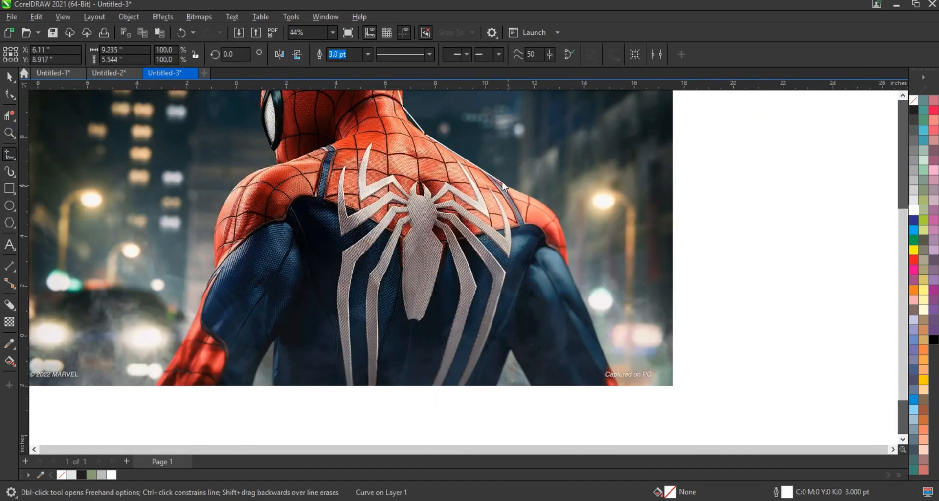
{"action": "left_click", "coordinate": [503, 183]}
{"action": "left_click", "coordinate": [565, 265]}
{"action": "left_click", "coordinate": [617, 385]}
{"action": "left_click", "coordinate": [530, 385]}
{"action": "left_click", "coordinate": [508, 349]}
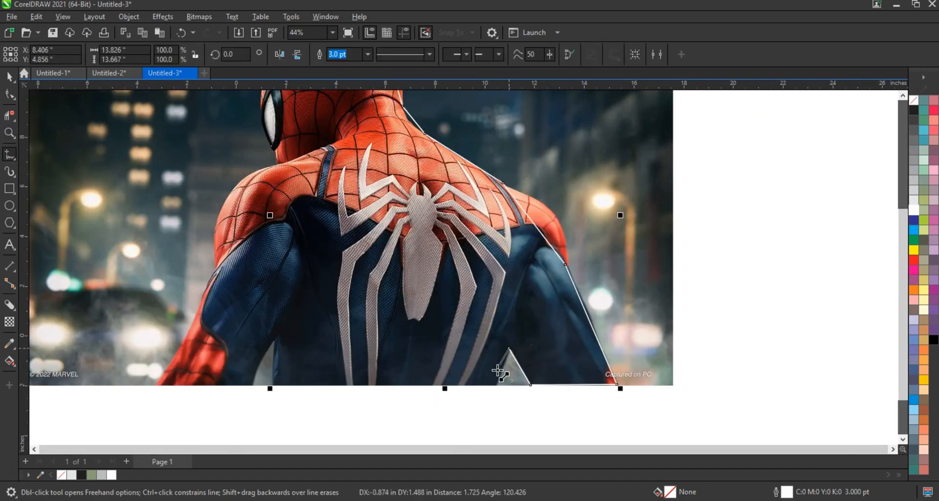
Continue the outline along the lower back, around the gap by the left arm, and up that arm to the left shoulder
{"action": "left_click", "coordinate": [495, 384]}
{"action": "left_click", "coordinate": [272, 383]}
{"action": "left_click", "coordinate": [274, 337]}
{"action": "left_click", "coordinate": [251, 382]}
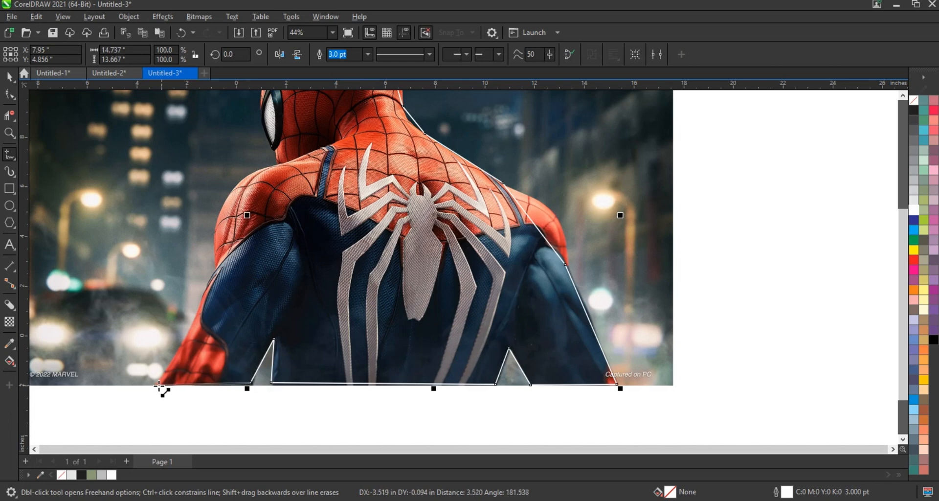
{"action": "left_click", "coordinate": [156, 385]}
{"action": "left_click", "coordinate": [216, 269]}
{"action": "left_click", "coordinate": [277, 163]}
Complete the outline from the left shoulder past the chin and along the face, closing it at the forehead
{"action": "right_click", "coordinate": [194, 171]}
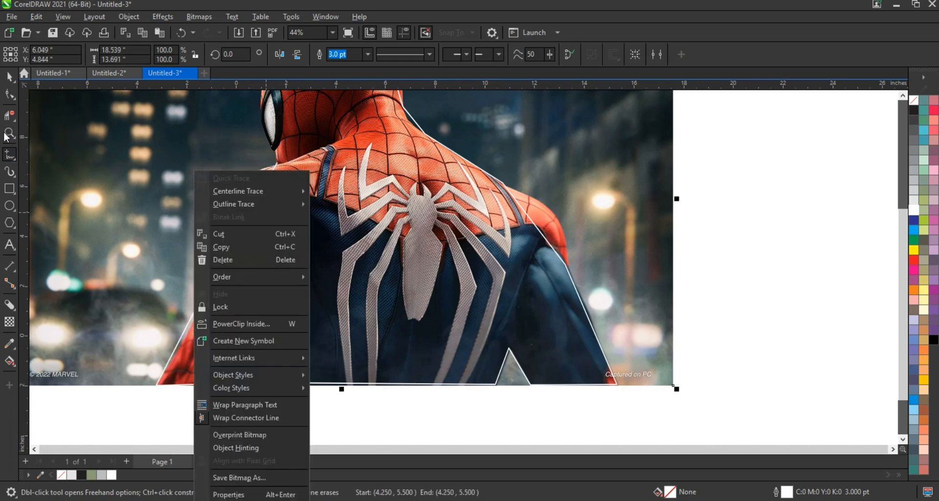
{"action": "scroll", "coordinate": [75, 235], "scroll_direction": "down", "scroll_amount": 3}
{"action": "scroll", "coordinate": [303, 334], "scroll_direction": "up", "scroll_amount": 6}
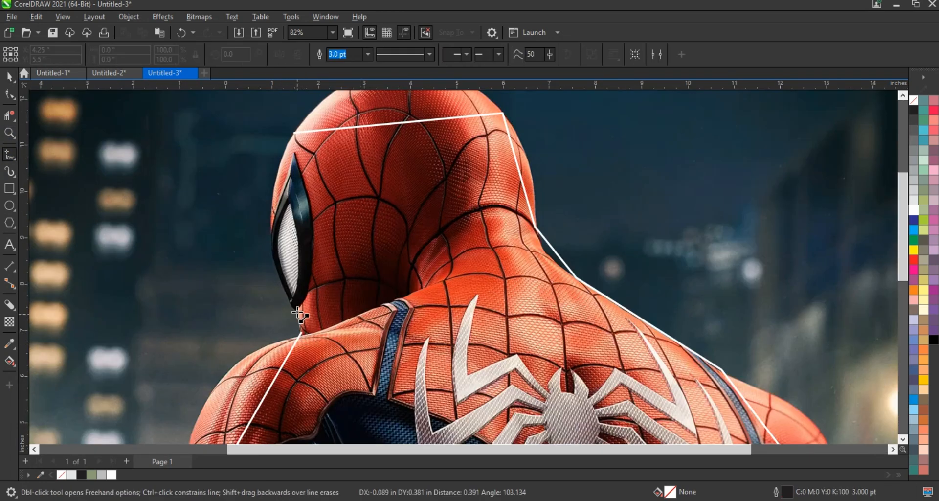
{"action": "double_click", "coordinate": [303, 334]}
{"action": "scroll", "coordinate": [339, 352], "scroll_direction": "down", "scroll_amount": 1}
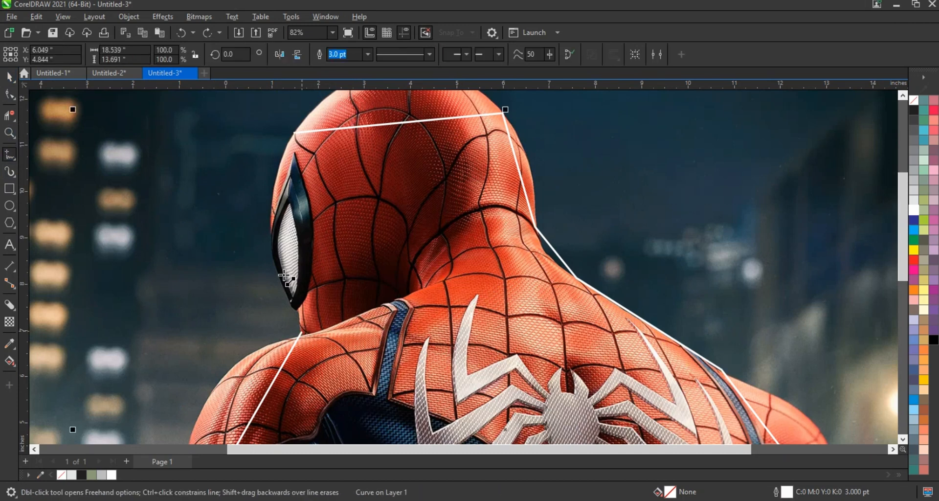
{"action": "scroll", "coordinate": [369, 268], "scroll_direction": "down", "scroll_amount": 3}
Convert all of the outline's segments to curves and bend those over the crown and back of the head to fit the figure
{"action": "key", "text": "F10"}
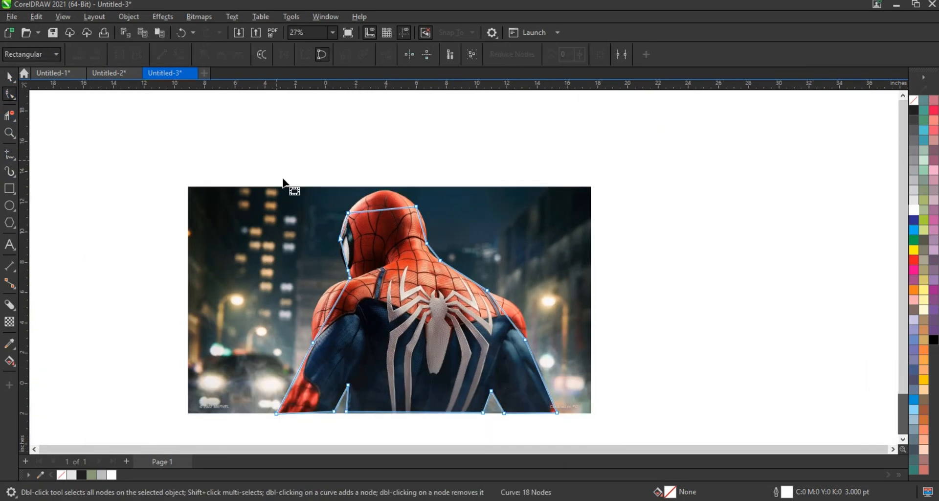
{"action": "left_click_drag", "start_coordinate": [199, 130], "coordinate": [570, 430]}
{"action": "key", "text": "z"}
{"action": "left_click_drag", "start_coordinate": [286, 169], "coordinate": [531, 260]}
{"action": "key", "text": "F10"}
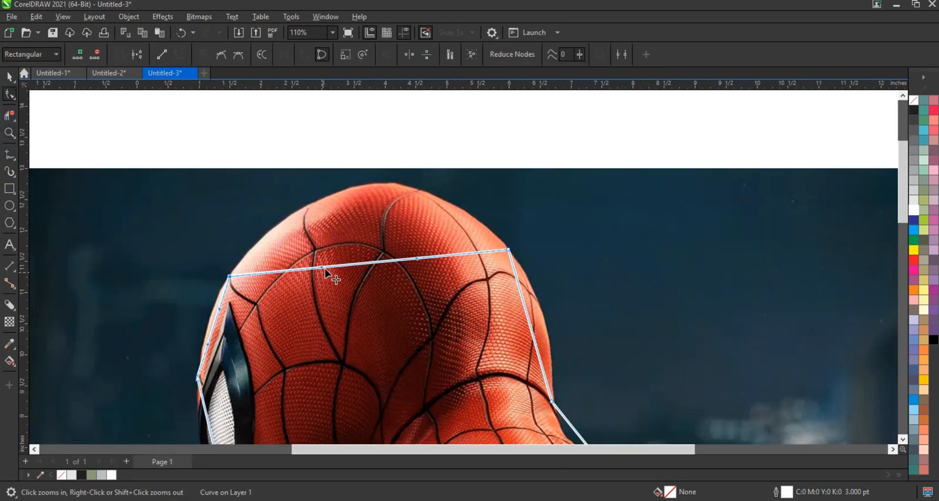
{"action": "left_click_drag", "start_coordinate": [325, 268], "coordinate": [267, 204]}
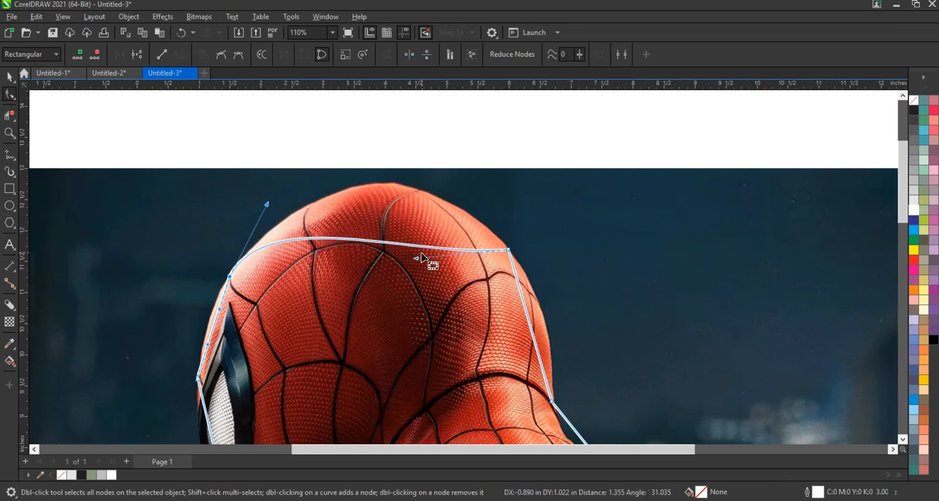
{"action": "left_click_drag", "start_coordinate": [417, 258], "coordinate": [405, 128]}
{"action": "left_click_drag", "start_coordinate": [533, 316], "coordinate": [539, 312]}
Bend the outline segments along the mask's eye and the back of the neck to follow the figure
{"action": "scroll", "coordinate": [504, 308], "scroll_direction": "down", "scroll_amount": 2}
{"action": "left_click", "coordinate": [10, 132]}
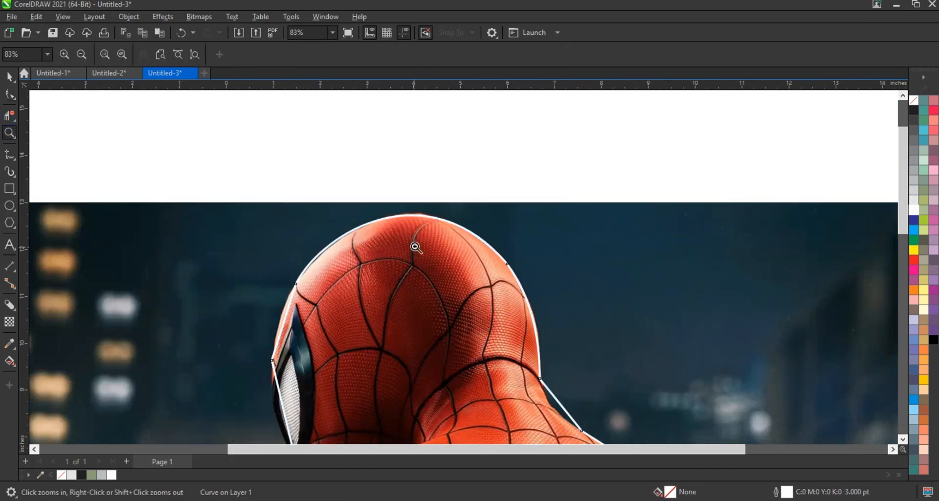
{"action": "scroll", "coordinate": [308, 262], "scroll_direction": "down", "scroll_amount": 2}
{"action": "left_click_drag", "start_coordinate": [308, 262], "coordinate": [636, 421]}
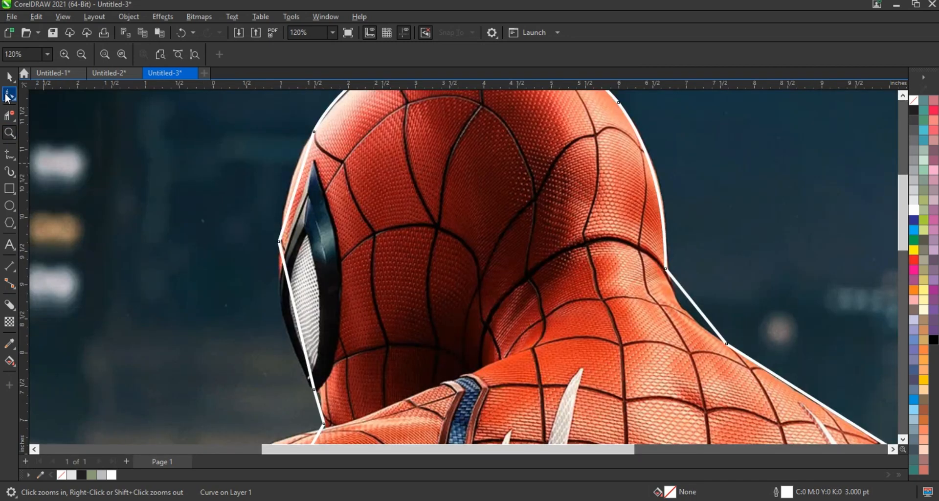
{"action": "left_click", "coordinate": [9, 95]}
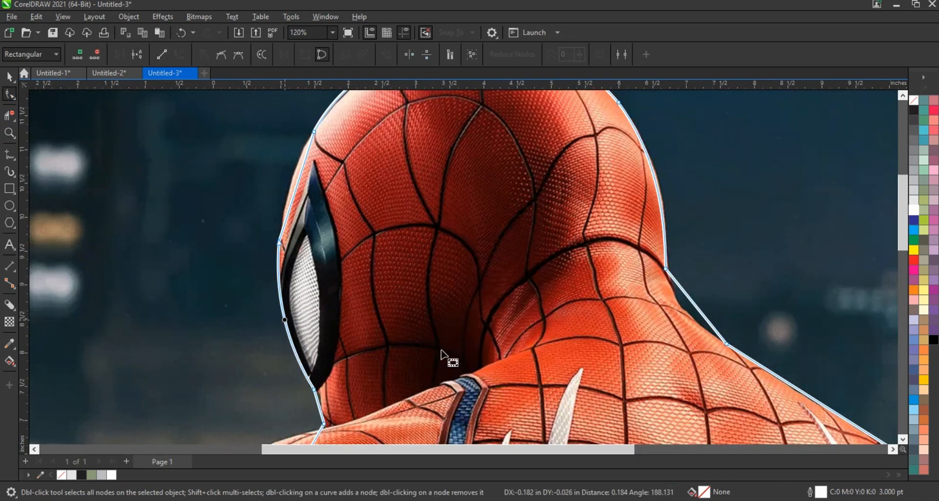
{"action": "scroll", "coordinate": [445, 355], "scroll_direction": "down", "scroll_amount": 1}
{"action": "scroll", "coordinate": [445, 355], "scroll_direction": "down", "scroll_amount": 1}
{"action": "left_click_drag", "start_coordinate": [613, 325], "coordinate": [608, 327]}
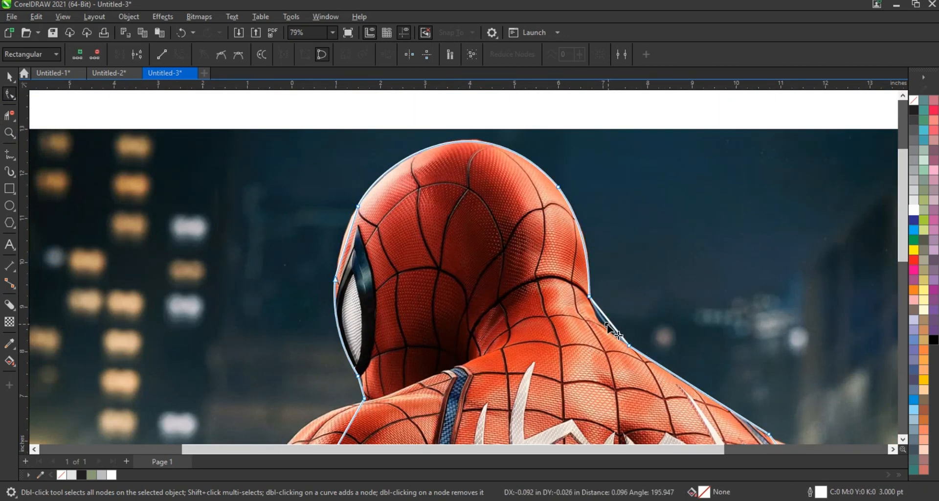
Bend the outline segments over the left and right shoulders to follow the figure's rounded edges
{"action": "scroll", "coordinate": [482, 273], "scroll_direction": "down", "scroll_amount": 1}
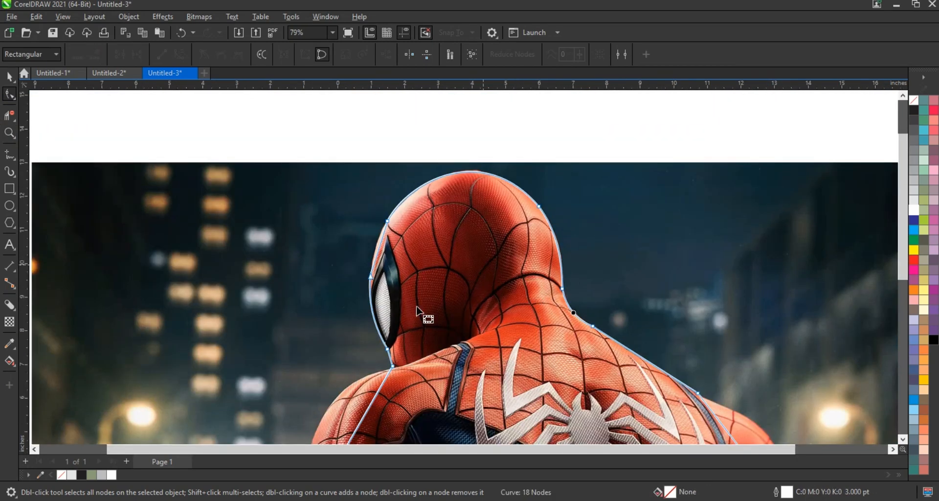
{"action": "left_click", "coordinate": [9, 132]}
{"action": "key", "text": "F3"}
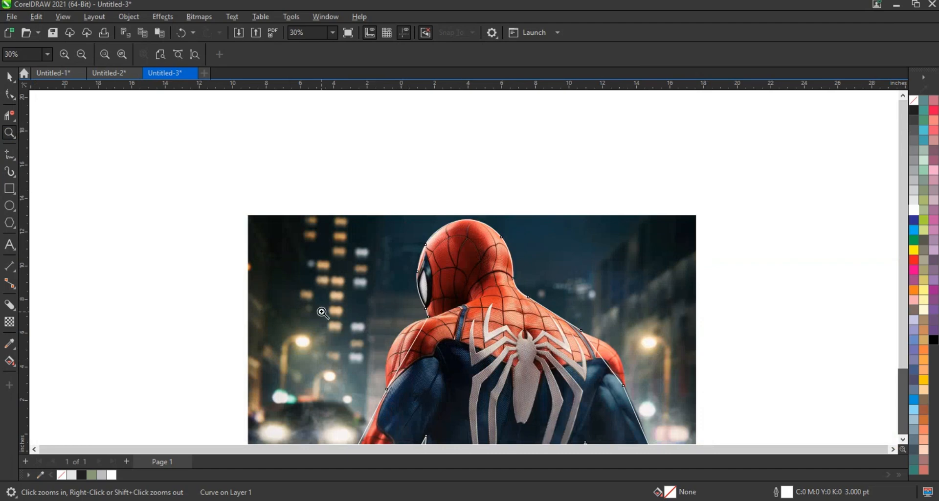
{"action": "left_click_drag", "start_coordinate": [322, 312], "coordinate": [473, 400]}
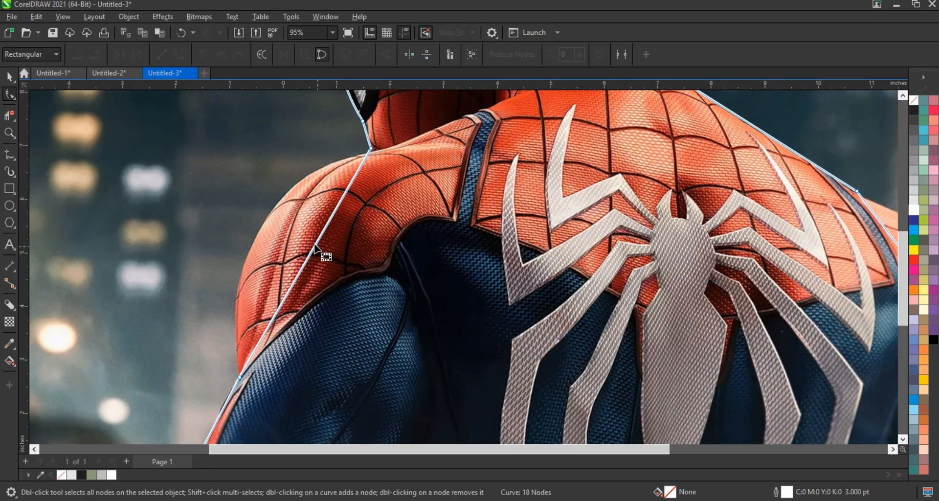
{"action": "left_click_drag", "start_coordinate": [315, 248], "coordinate": [253, 240]}
{"action": "scroll", "coordinate": [254, 239], "scroll_direction": "down", "scroll_amount": 1}
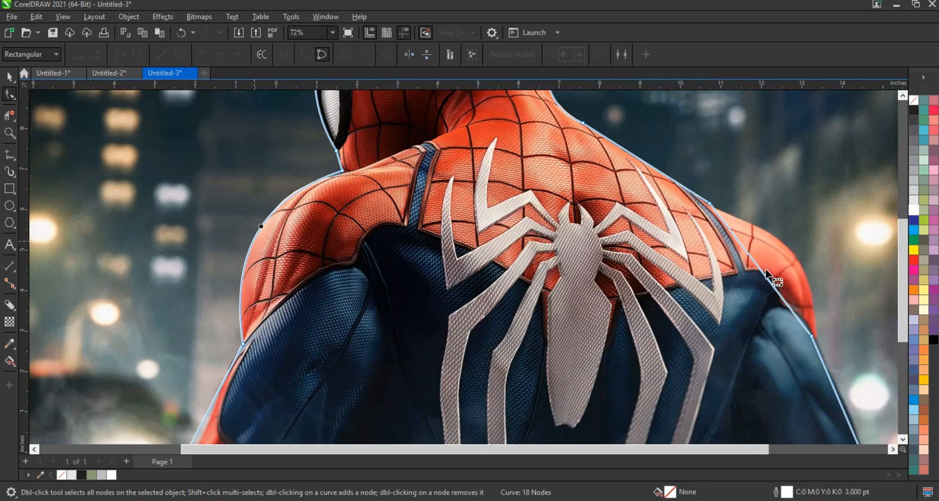
{"action": "left_click_drag", "start_coordinate": [766, 271], "coordinate": [790, 258]}
{"action": "scroll", "coordinate": [559, 269], "scroll_direction": "down", "scroll_amount": 4}
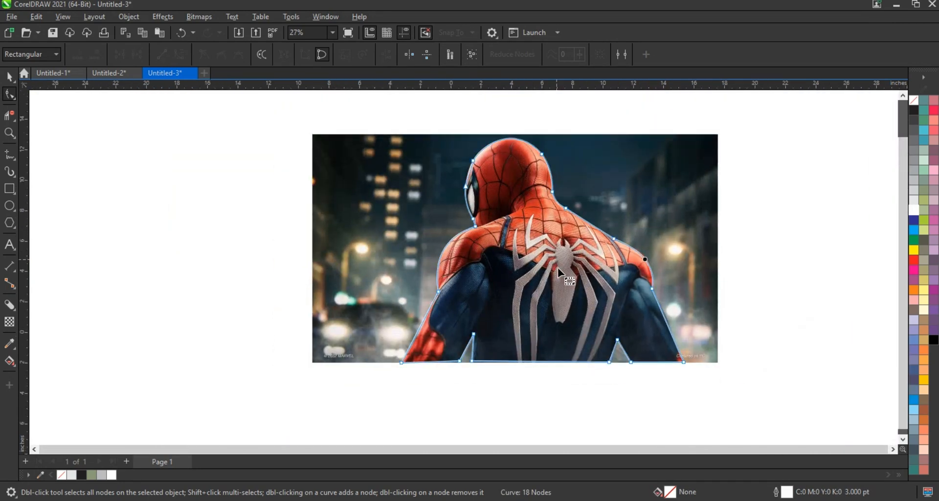
Place a copy of the finished outline on the empty area left of the photo and colour its line black
{"action": "key", "text": "space"}
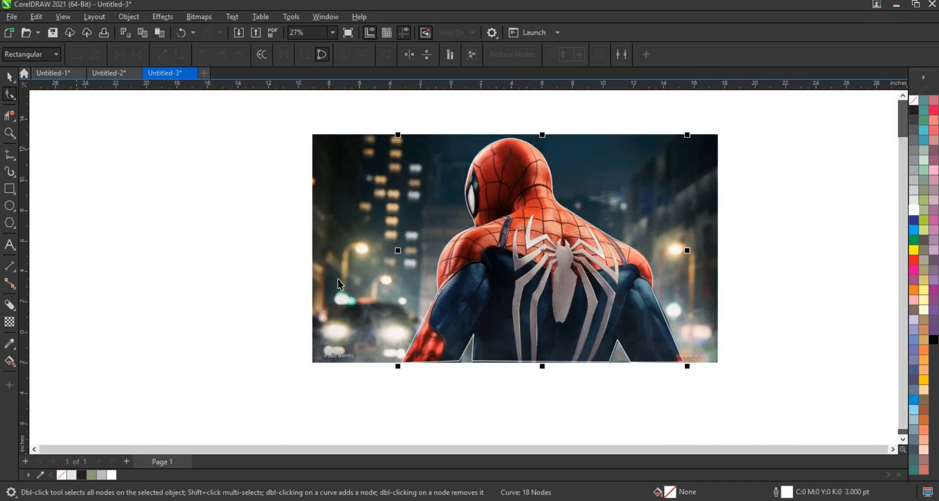
{"action": "left_click", "coordinate": [237, 277]}
{"action": "left_click_drag", "start_coordinate": [542, 277], "coordinate": [137, 289]}
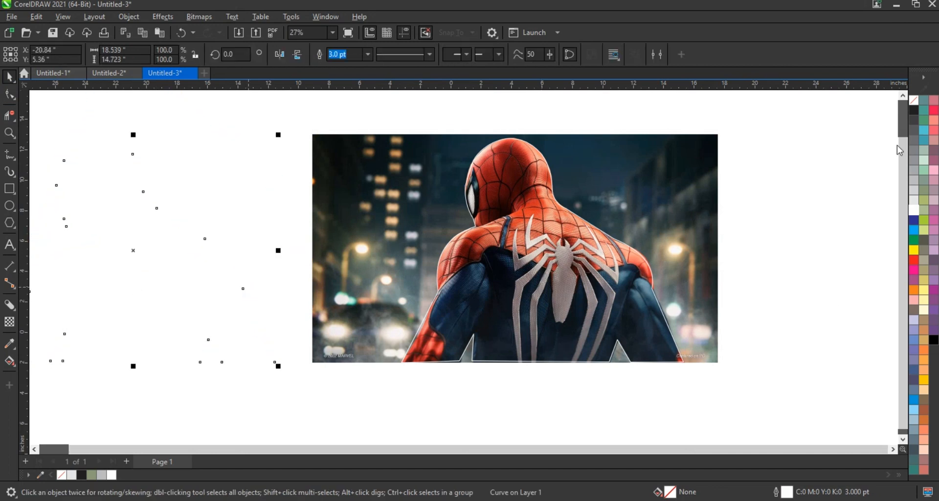
{"action": "right_click", "coordinate": [912, 115]}
{"action": "key", "text": "Return"}
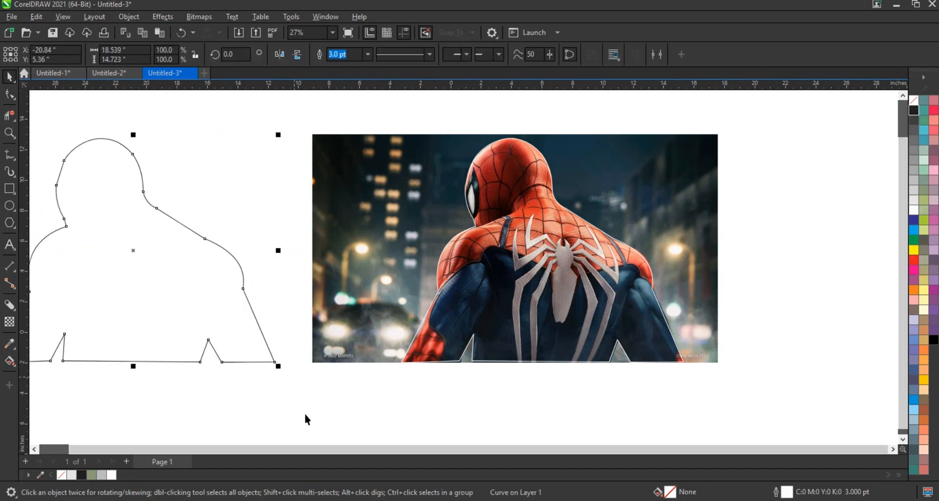
{"action": "left_click", "coordinate": [34, 449]}
{"action": "left_click", "coordinate": [35, 449]}
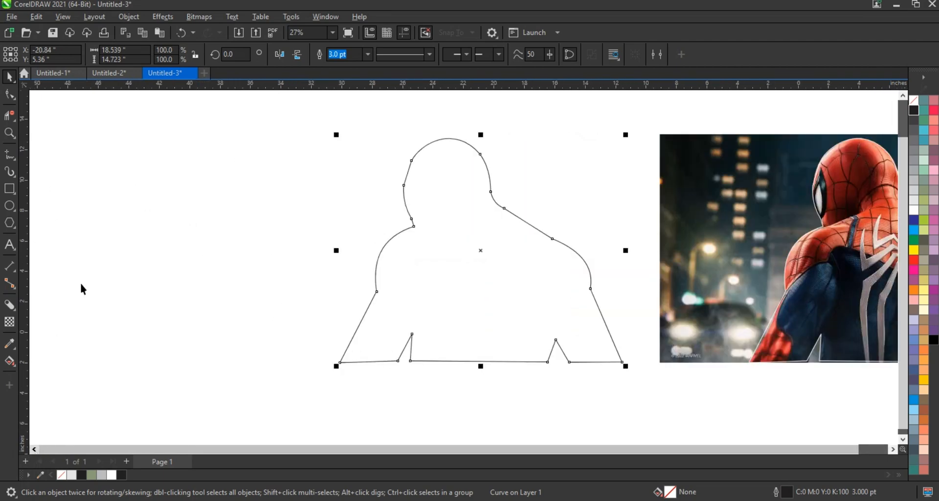
Add a text line repeating SPIDERMAN six times without spaces beside the copied outline and enlarge it to about 58 pt
{"action": "left_click", "coordinate": [73, 264]}
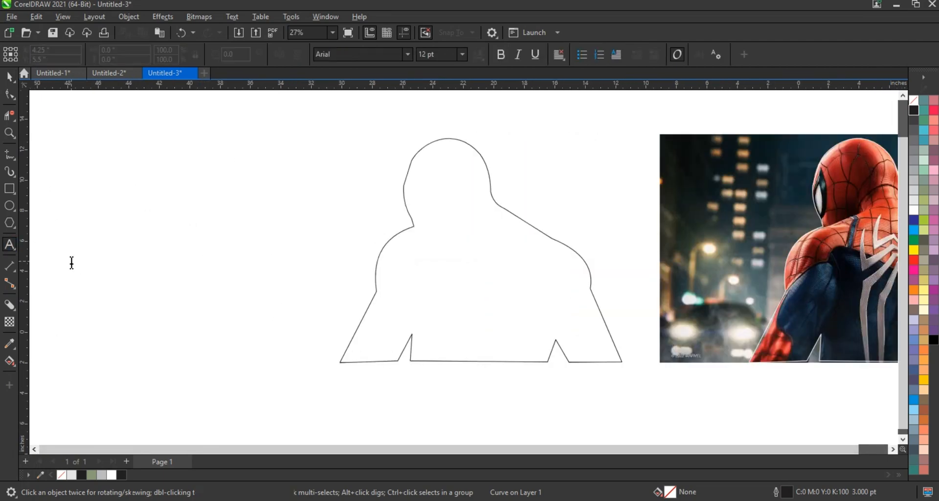
{"action": "type", "text": "SPIDERMANSPIDERMANSPIDERMAN"}
{"action": "key", "text": "ctrl+v"}
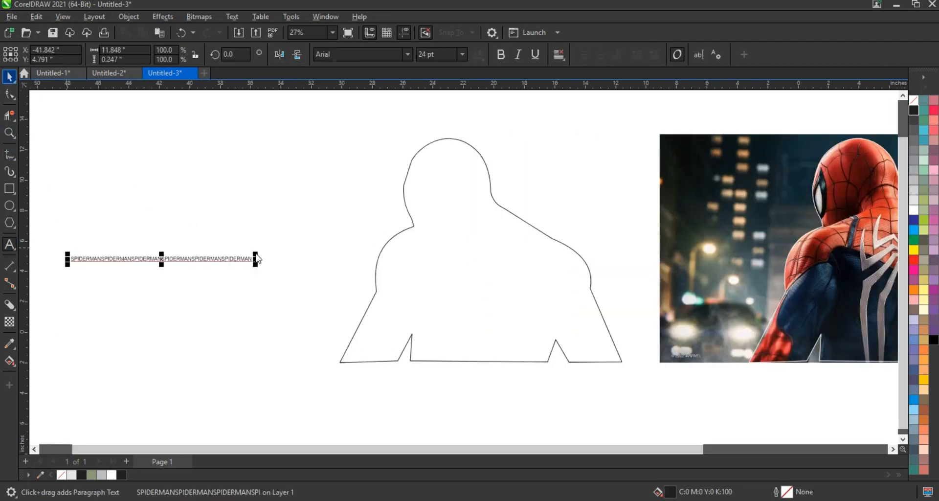
{"action": "key", "text": "ctrl+space"}
{"action": "left_click_drag", "start_coordinate": [256, 266], "coordinate": [509, 334]}
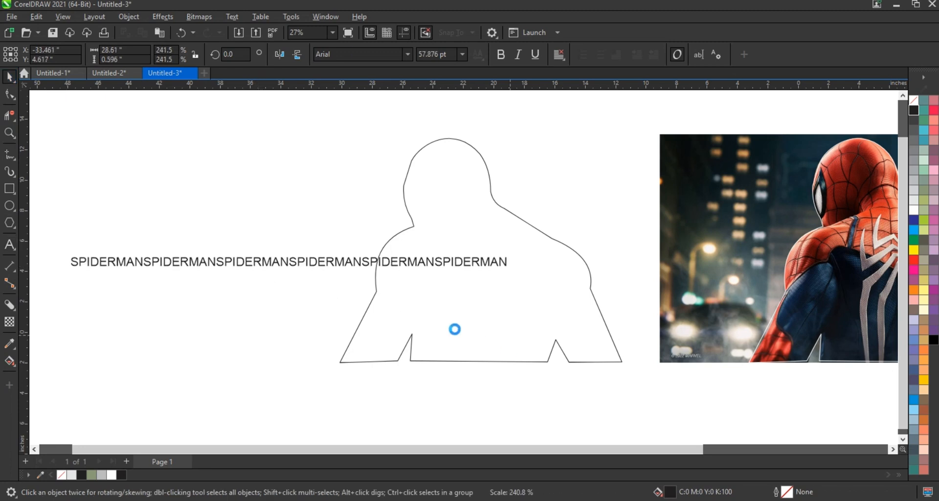
Set the text's font to Square721 BT Bold, move it across the top of the outline's head and shrink it to about 44.7 pt
{"action": "left_click", "coordinate": [406, 54]}
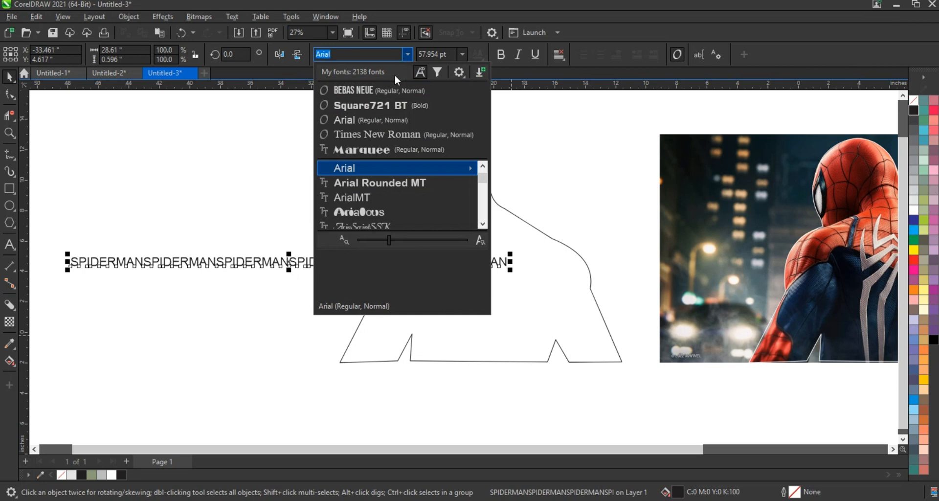
{"action": "left_click", "coordinate": [383, 105]}
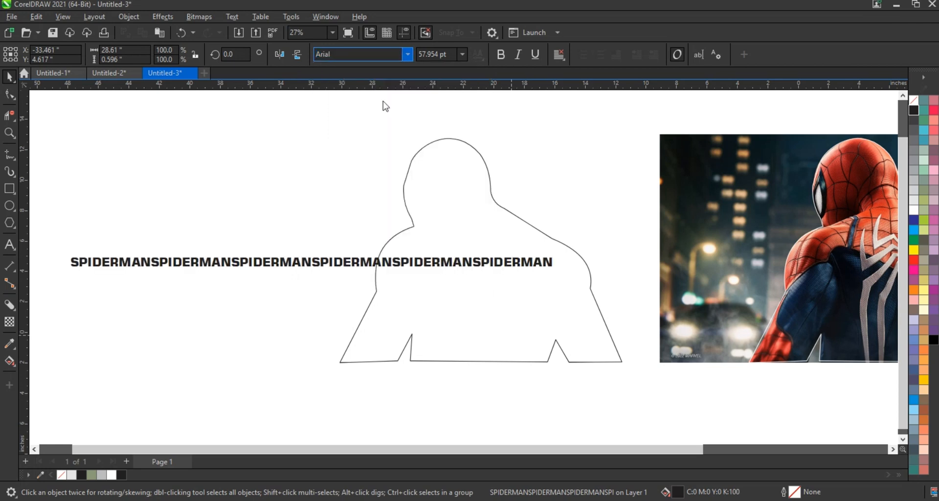
{"action": "left_click_drag", "start_coordinate": [415, 262], "coordinate": [521, 150]}
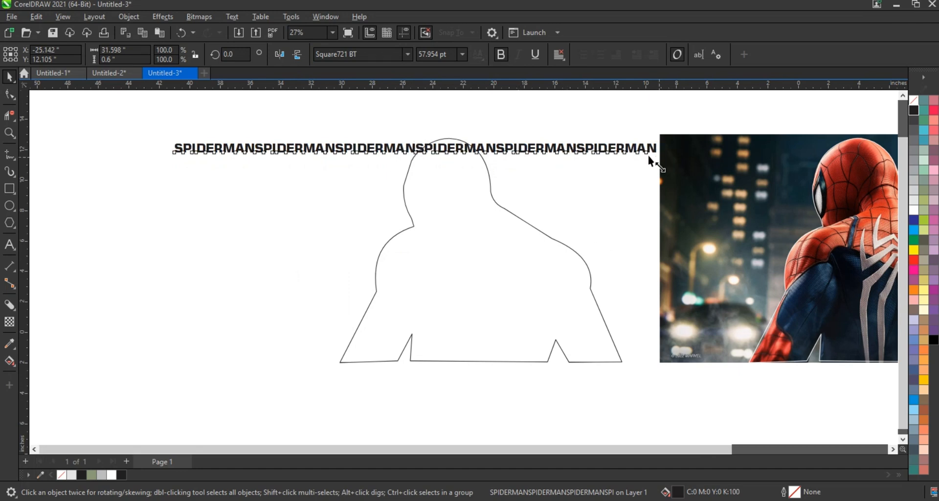
{"action": "left_click_drag", "start_coordinate": [649, 156], "coordinate": [604, 171]}
Centre the text line horizontally on the silhouette outline and move both farther away from the photo
{"action": "left_click", "coordinate": [576, 226], "text": "shift"}
{"action": "key", "text": "c"}
{"action": "key", "text": "shift+F2"}
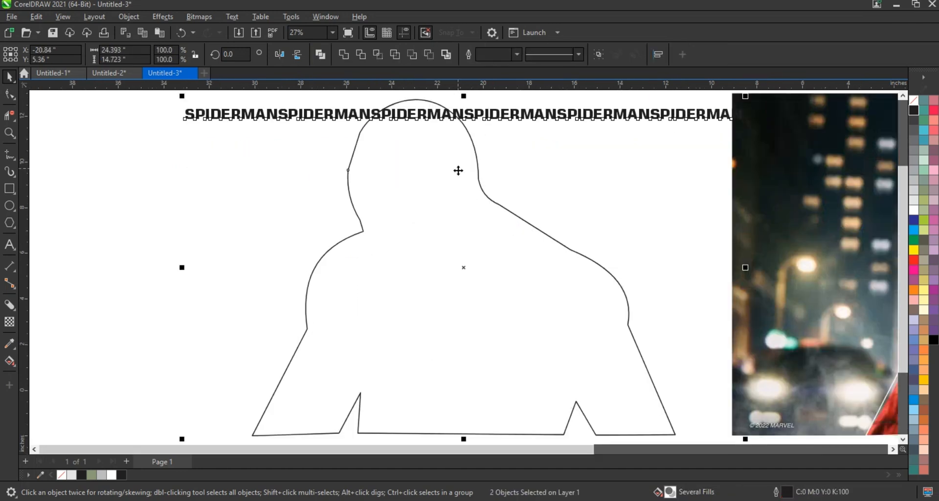
{"action": "left_click_drag", "start_coordinate": [431, 215], "coordinate": [394, 218]}
{"action": "left_click_drag", "start_coordinate": [482, 205], "coordinate": [471, 247]}
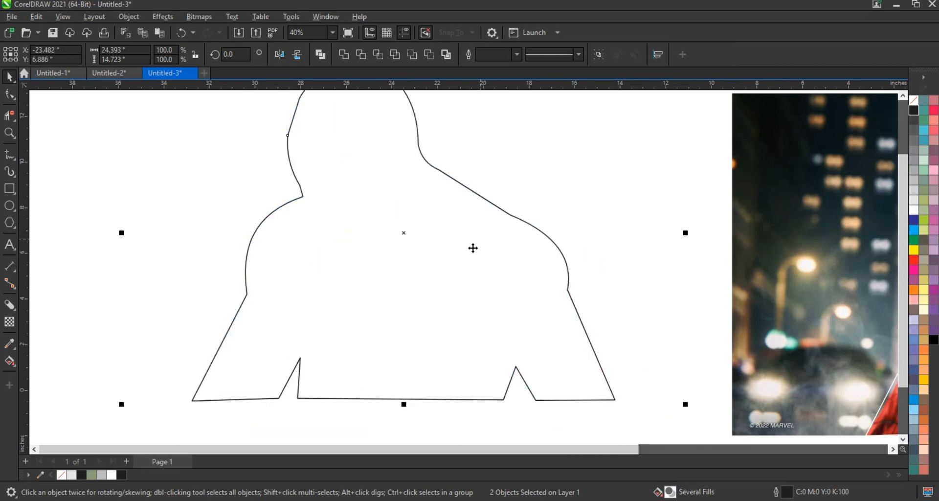
{"action": "scroll", "coordinate": [472, 247], "scroll_direction": "down", "scroll_amount": 1}
Duplicate the SPIDERMAN text line directly below the first one, shifted slightly to the left
{"action": "left_click", "coordinate": [536, 121]}
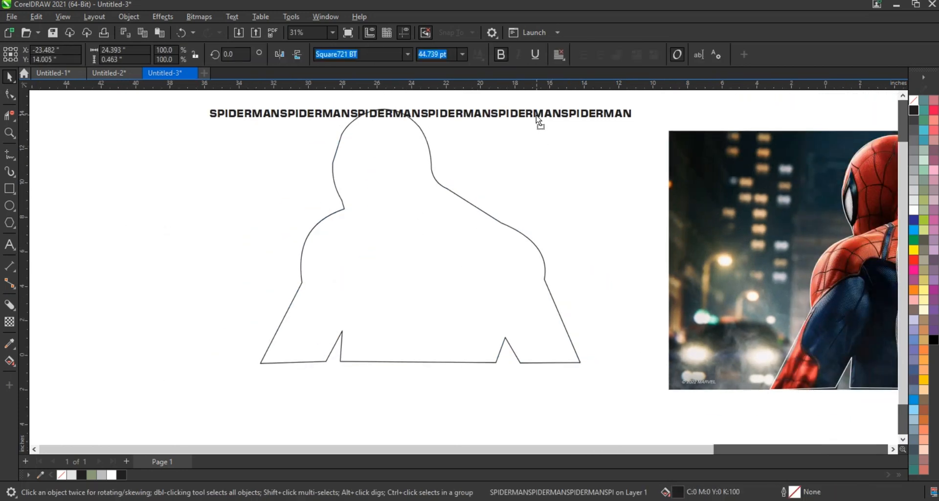
{"action": "left_click_drag", "start_coordinate": [518, 122], "coordinate": [512, 126]}
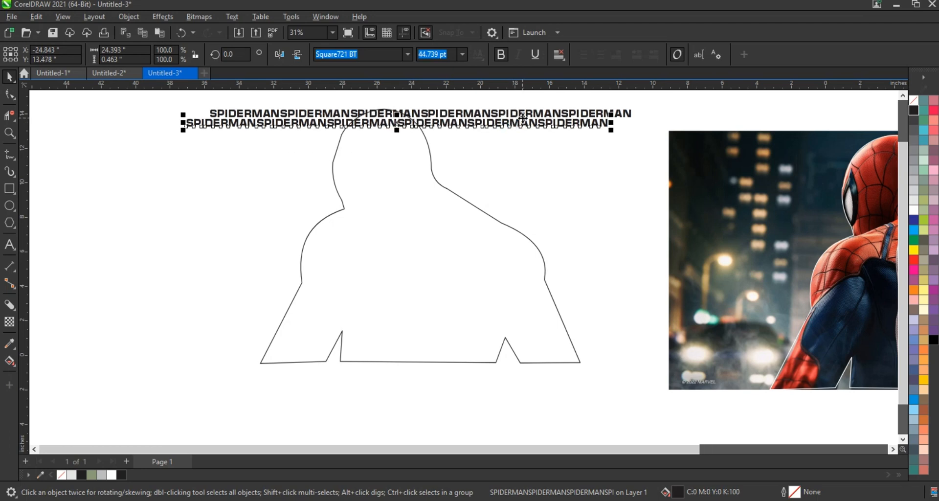
Duplicate the two staggered SPIDERMAN lines together directly below the originals, keeping the same row spacing
{"action": "left_click", "coordinate": [522, 119]}
{"action": "left_click", "coordinate": [522, 125]}
{"action": "left_click", "coordinate": [523, 126], "text": "shift"}
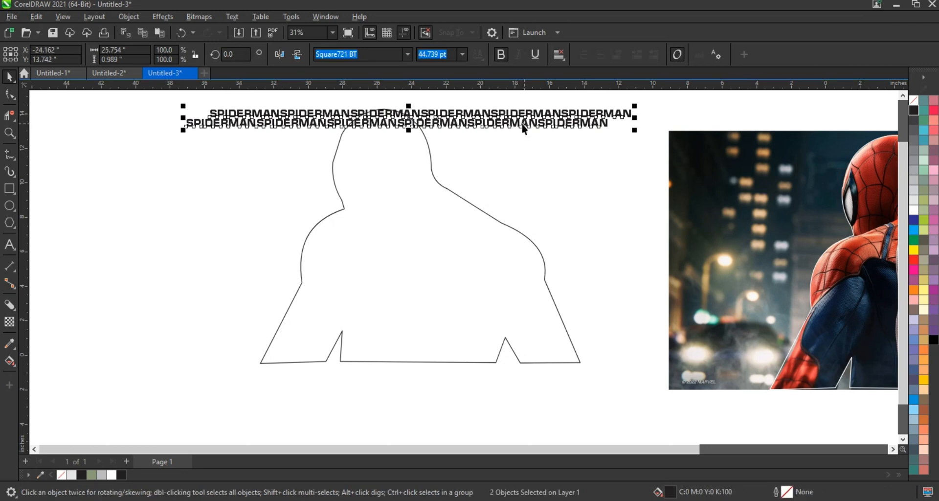
{"action": "left_click_drag", "start_coordinate": [521, 123], "coordinate": [529, 146]}
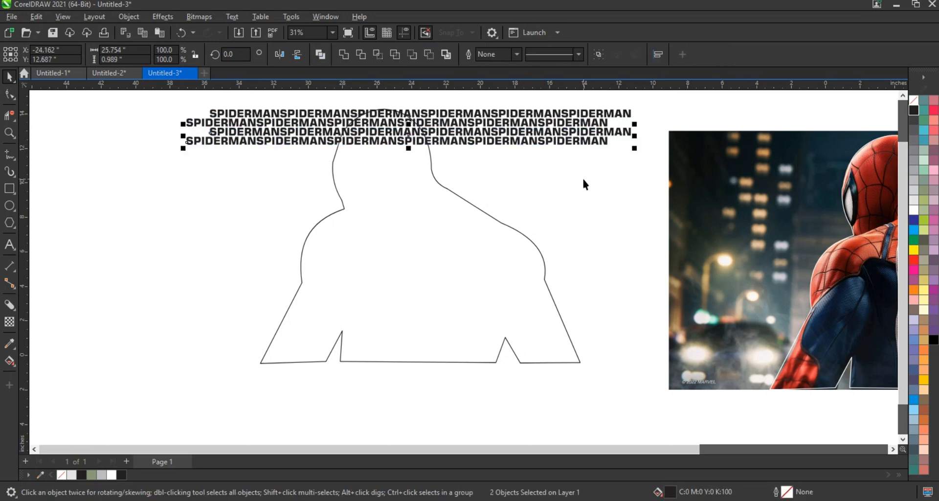
Repeat the line-pair duplication thirteen times so the SPIDERMAN rows extend just past the silhouette's bottom edge
{"action": "key", "text": "ctrl+r"}
{"action": "key", "text": "ctrl+r"}
{"action": "key", "text": "ctrl+r"}
{"action": "key", "text": "ctrl+r"}
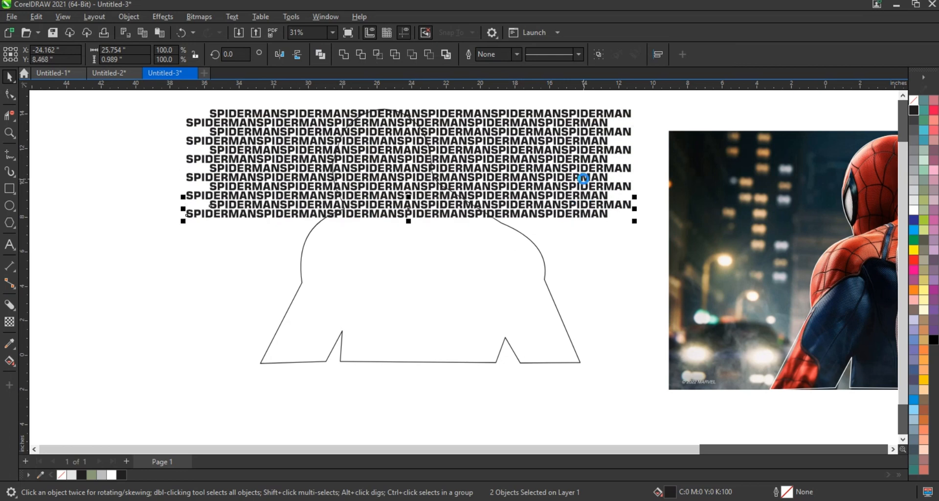
{"action": "key", "text": "ctrl+r"}
{"action": "key", "text": "ctrl+r"}
{"action": "key", "text": "ctrl+r"}
{"action": "key", "text": "ctrl+r"}
{"action": "key", "text": "ctrl+r"}
{"action": "key", "text": "ctrl+r"}
{"action": "key", "text": "ctrl+r"}
{"action": "key", "text": "ctrl+r"}
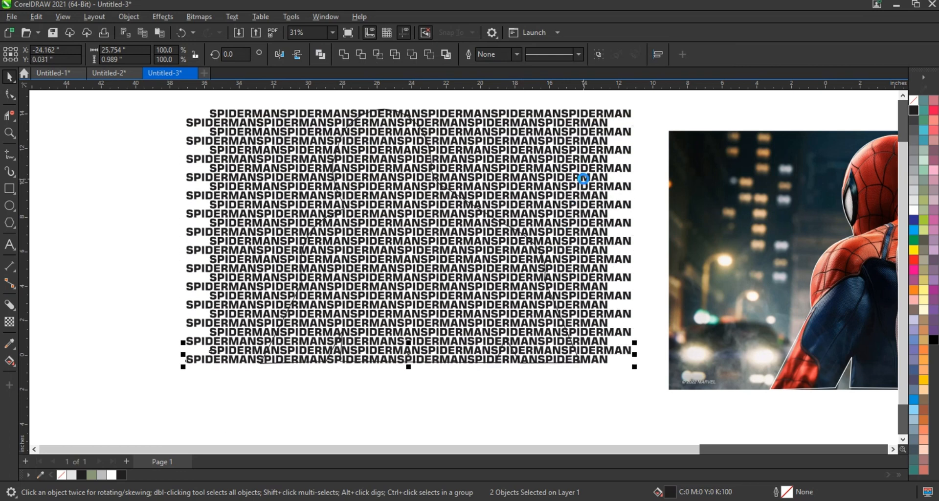
{"action": "key", "text": "ctrl+r"}
Convert all the SPIDERMAN text rows to curves
{"action": "left_click_drag", "start_coordinate": [652, 99], "coordinate": [597, 392]}
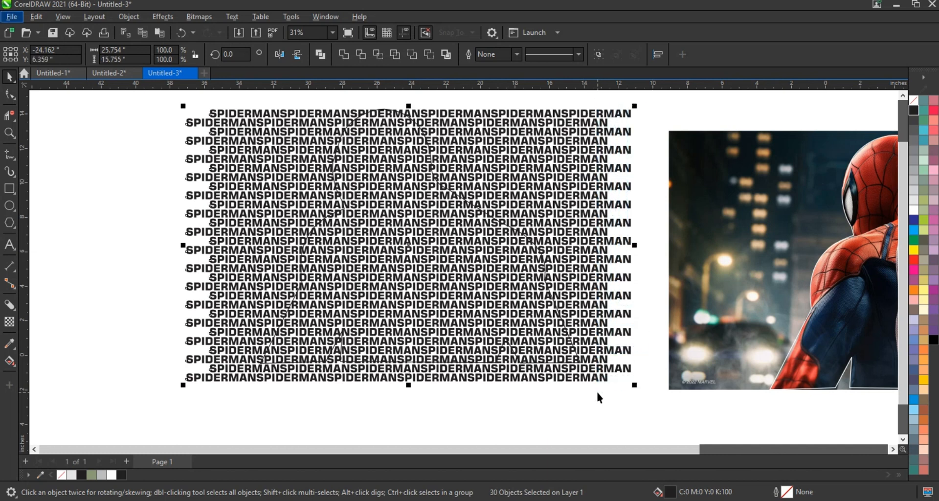
{"action": "left_click", "coordinate": [573, 409]}
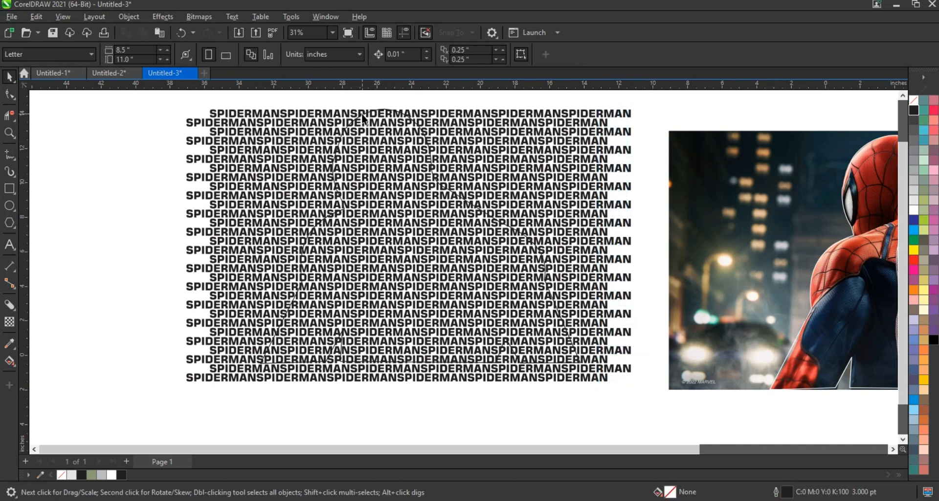
{"action": "left_click", "coordinate": [363, 115]}
{"action": "left_click_drag", "start_coordinate": [365, 120], "coordinate": [341, 128]}
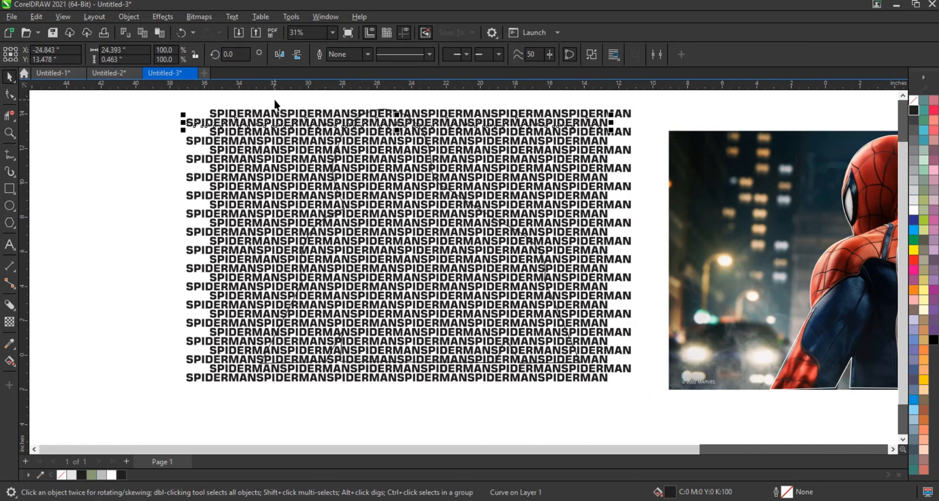
Fill the silhouette outline with 10% black to show the area it covers, and remove the fill again
{"action": "left_click_drag", "start_coordinate": [275, 101], "coordinate": [268, 152]}
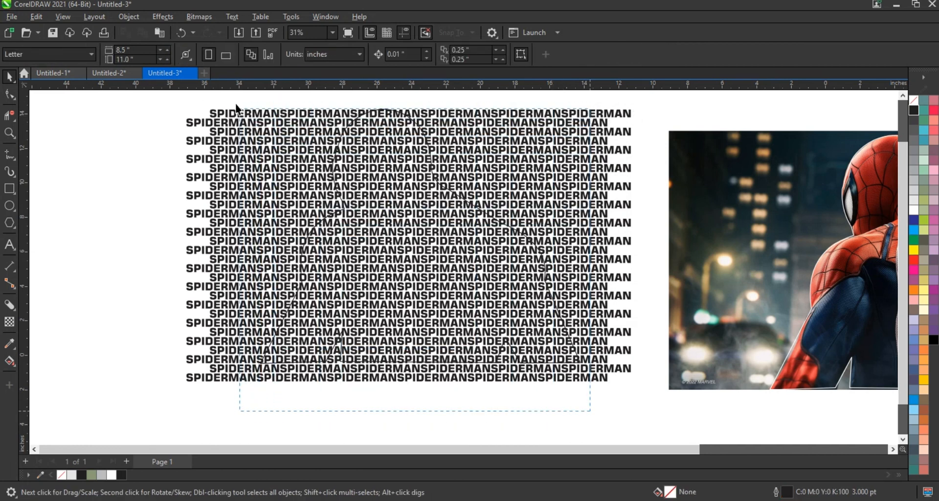
{"action": "left_click_drag", "start_coordinate": [235, 102], "coordinate": [230, 92]}
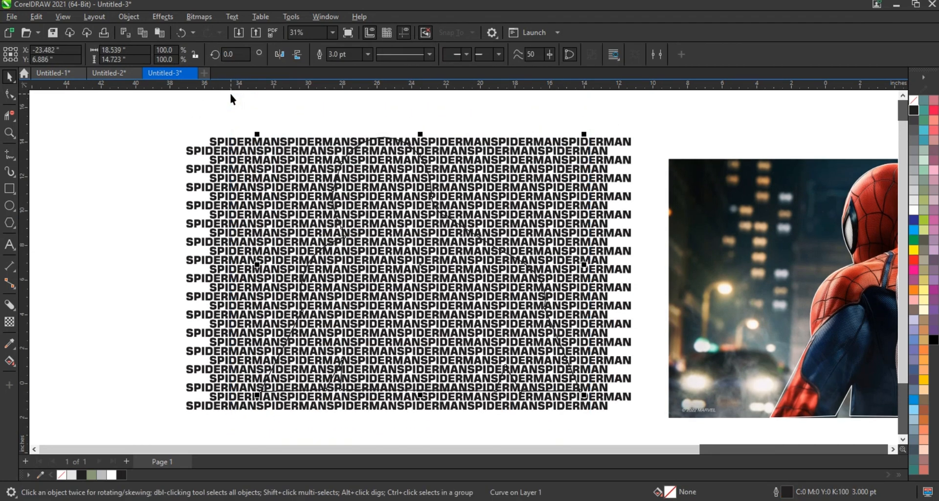
{"action": "left_click", "coordinate": [914, 203]}
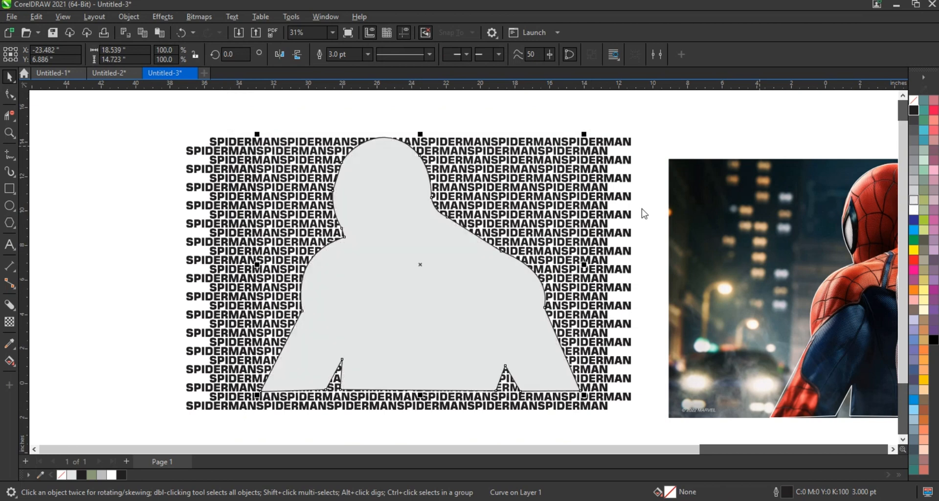
{"action": "scroll", "coordinate": [423, 202], "scroll_direction": "down", "scroll_amount": 1}
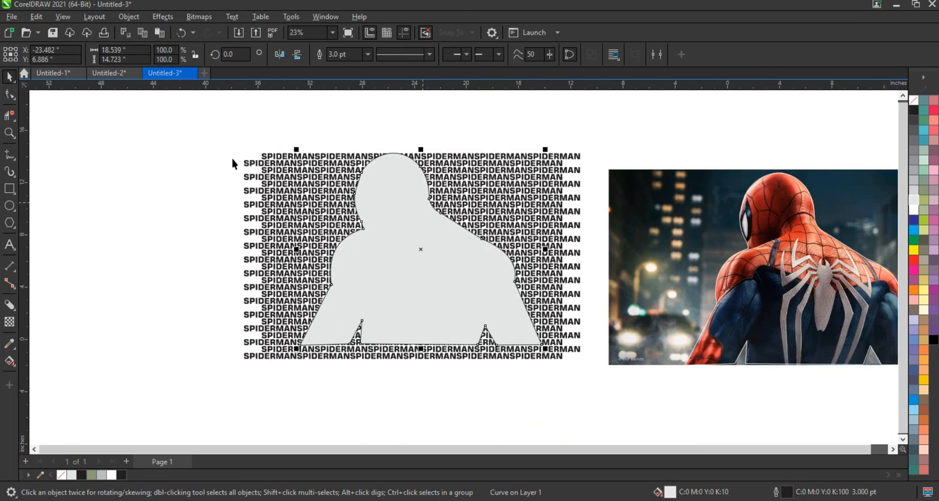
{"action": "left_click", "coordinate": [914, 101]}
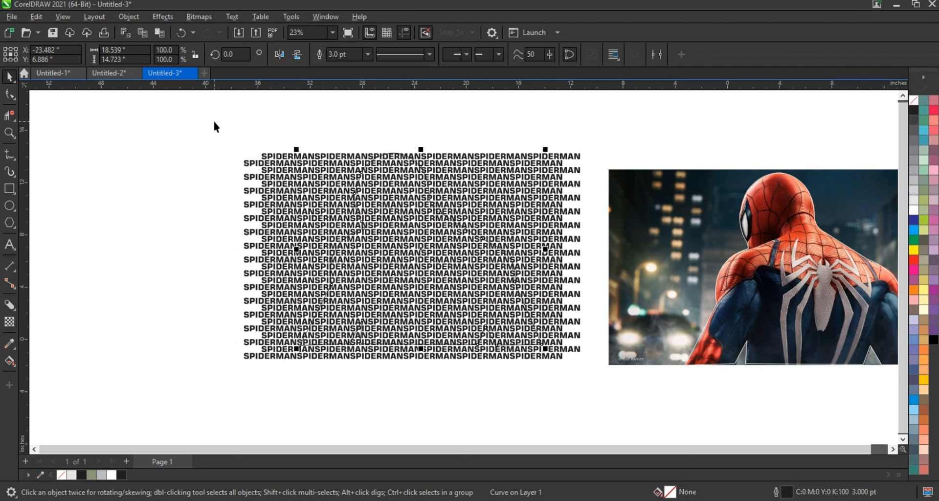
Combine all the SPIDERMAN rows into a single curve object and recolour it 40% black
{"action": "left_click_drag", "start_coordinate": [252, 354], "coordinate": [273, 383]}
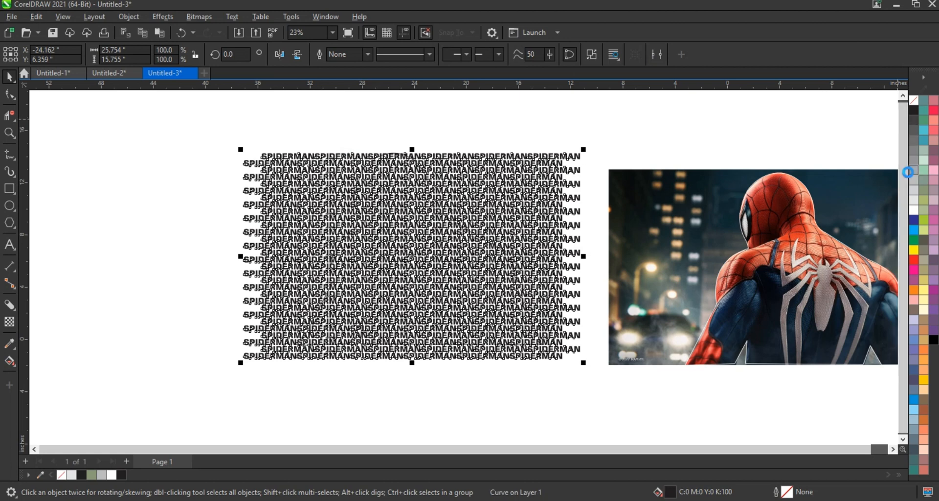
{"action": "left_click", "coordinate": [911, 171]}
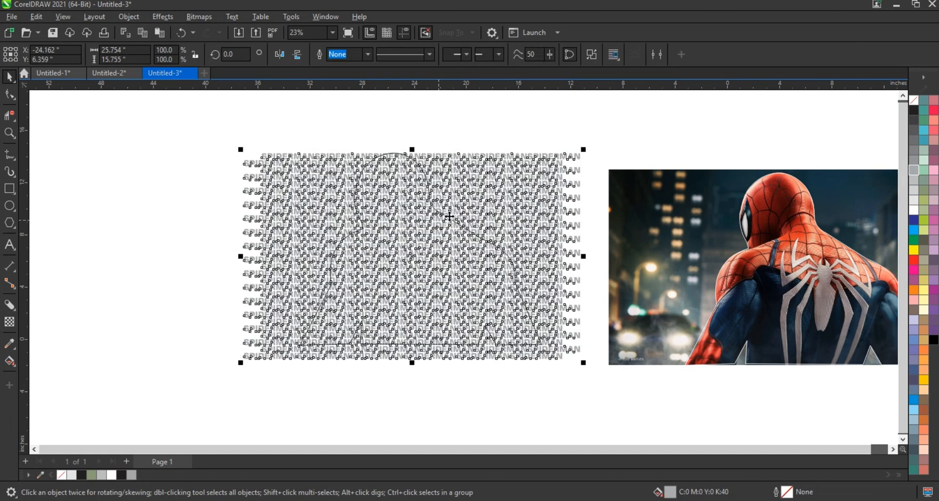
Set the silhouette outline's line width to 8.0 pt
{"action": "left_click_drag", "start_coordinate": [258, 119], "coordinate": [548, 363]}
{"action": "left_click", "coordinate": [368, 53]}
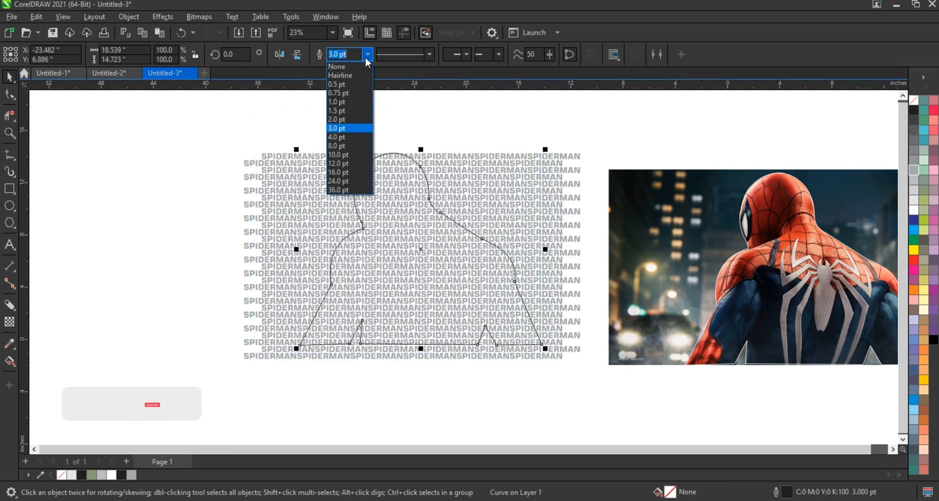
{"action": "left_click", "coordinate": [347, 149]}
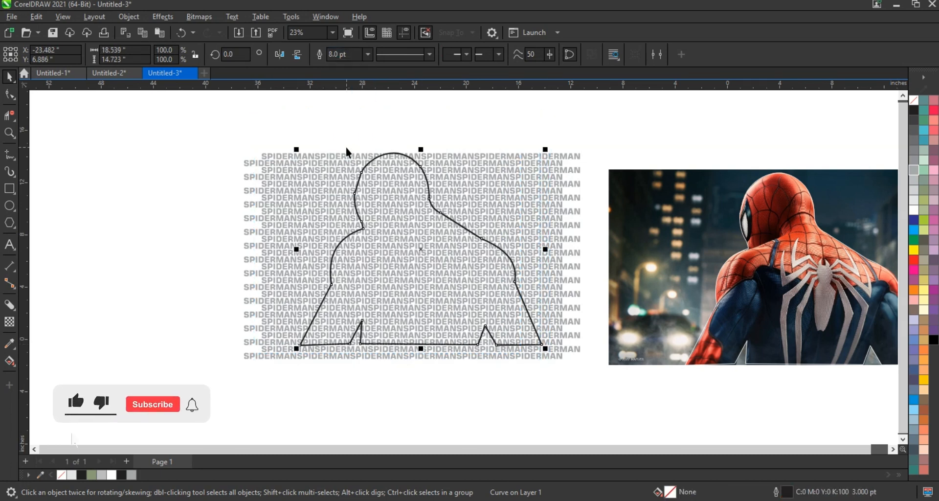
Crop the combined SPIDERMAN rows to the silhouette outline, removing all the text outside it
{"action": "left_click", "coordinate": [536, 207], "text": "shift"}
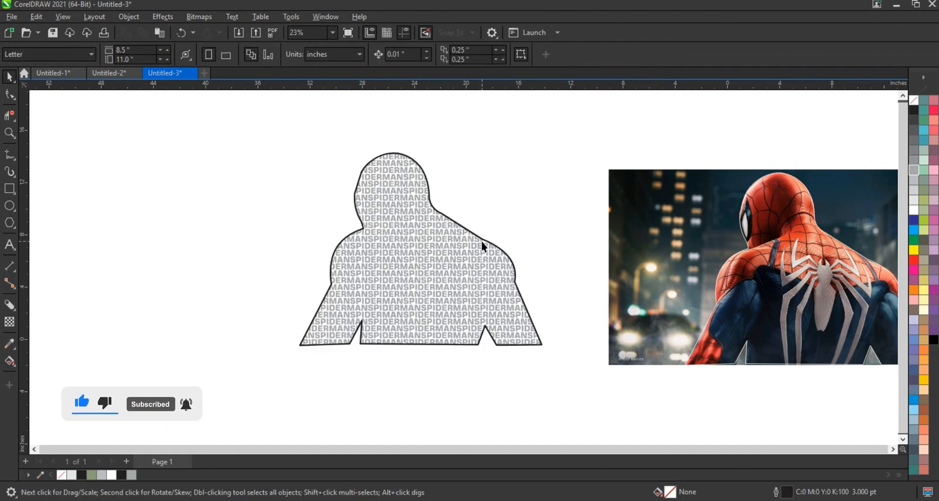
{"action": "left_click", "coordinate": [480, 239]}
{"action": "left_click", "coordinate": [521, 215]}
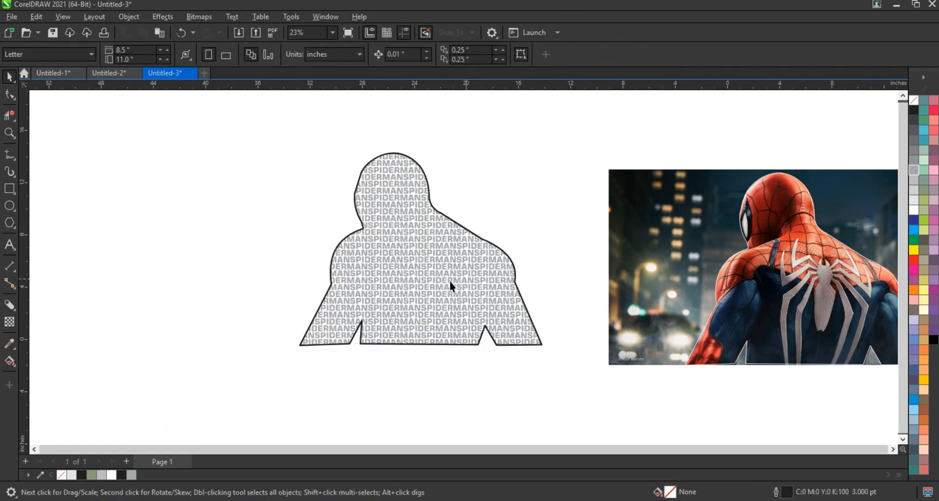
{"action": "left_click_drag", "start_coordinate": [447, 279], "coordinate": [272, 281]}
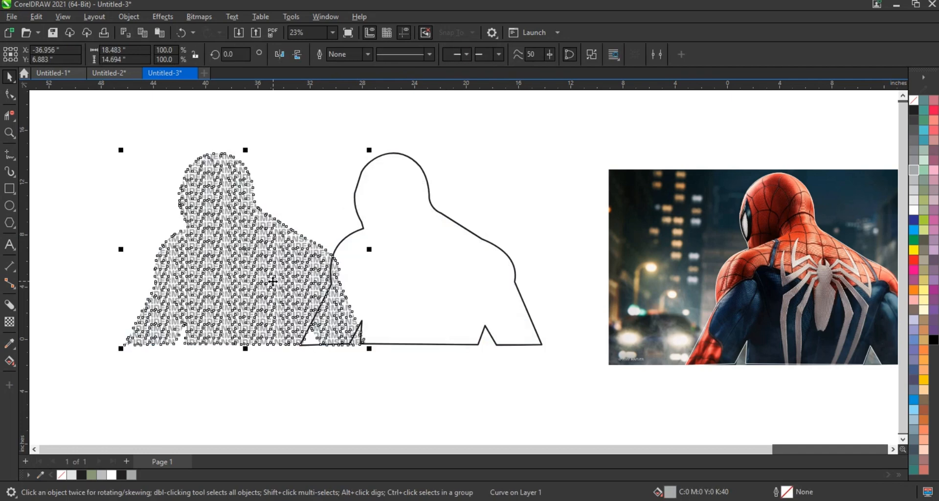
{"action": "key", "text": "ctrl+z"}
{"action": "left_click_drag", "start_coordinate": [432, 285], "coordinate": [795, 311]}
{"action": "key", "text": "ctrl+z"}
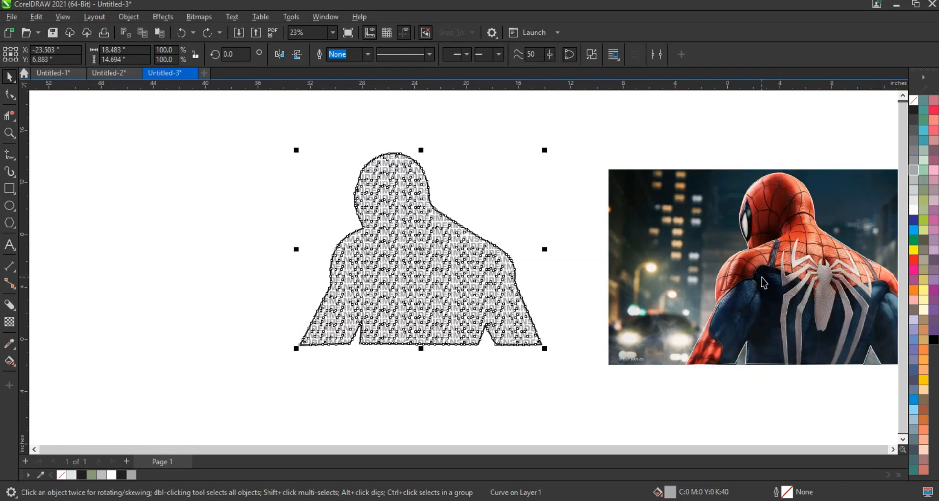
Move the cropped text silhouette onto the matching figure in the photo and recolour it black (C100 M100 Y100 K100)
{"action": "left_click", "coordinate": [764, 283], "text": "shift"}
{"action": "key", "text": "shift+F2"}
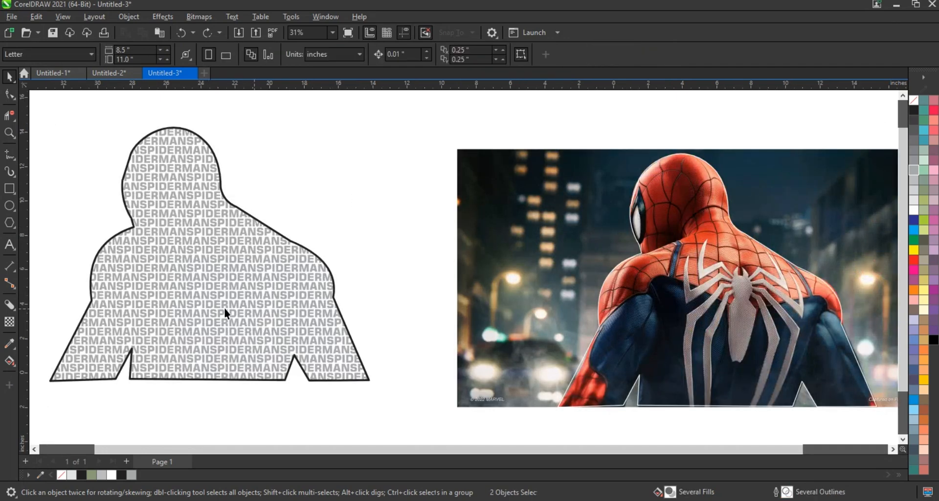
{"action": "left_click_drag", "start_coordinate": [674, 318], "coordinate": [732, 334]}
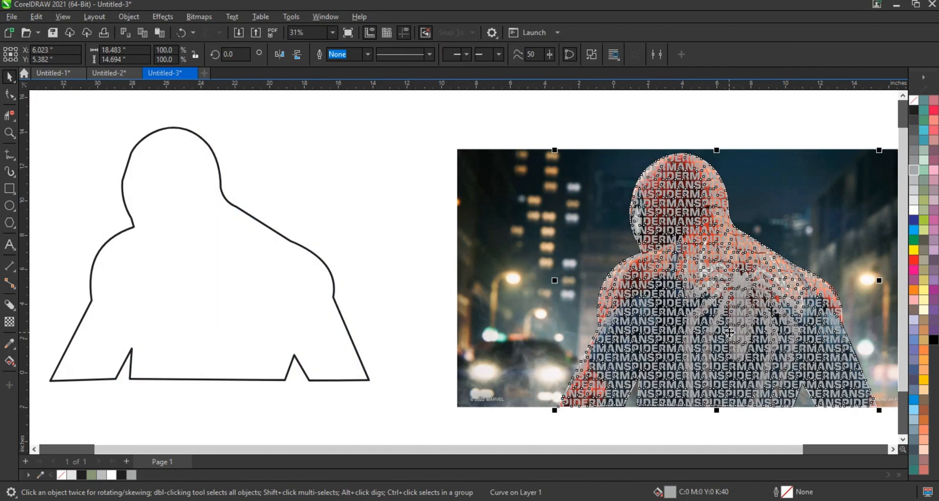
{"action": "key", "text": "shift+F2"}
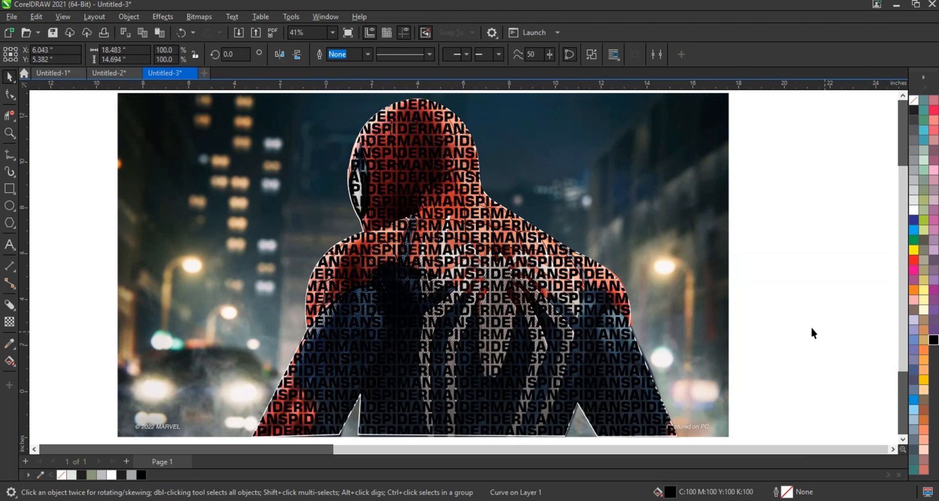
PowerClip the Spider-Man photo inside the black text silhouette
{"action": "left_click", "coordinate": [682, 240]}
{"action": "right_click", "coordinate": [682, 241]}
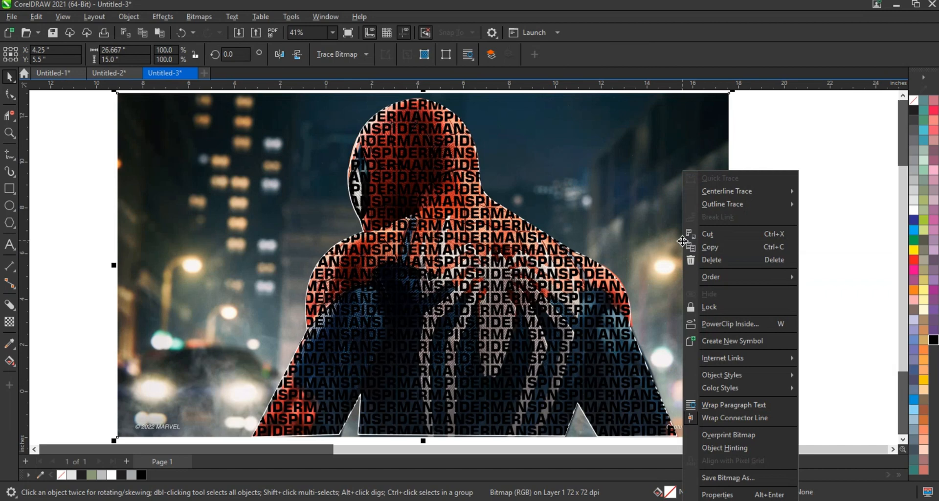
{"action": "left_click", "coordinate": [716, 319]}
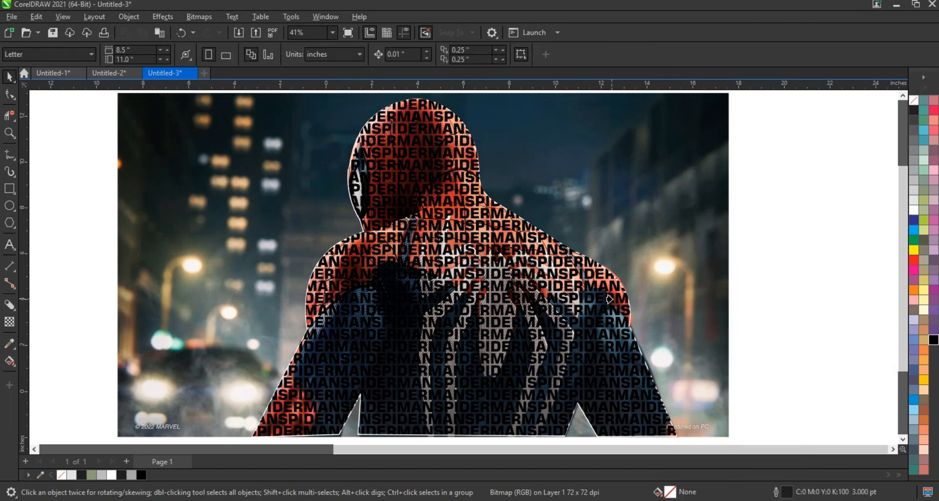
{"action": "left_click", "coordinate": [611, 298]}
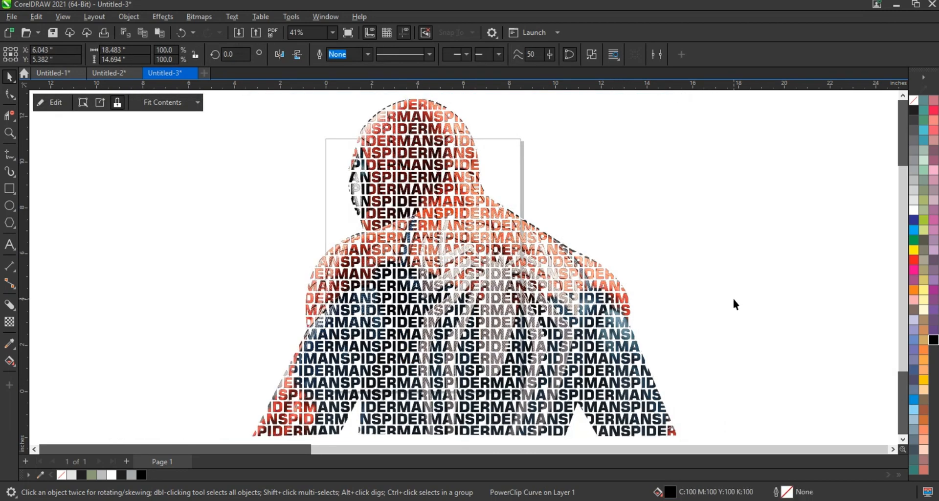
Draw a square of about 21.4 inches around the text portrait, fill it with C100 M100 Y100 K100 black and send it to the back
{"action": "scroll", "coordinate": [762, 296], "scroll_direction": "down", "scroll_amount": 1}
{"action": "scroll", "coordinate": [764, 301], "scroll_direction": "down", "scroll_amount": 1}
{"action": "left_click", "coordinate": [6, 191]}
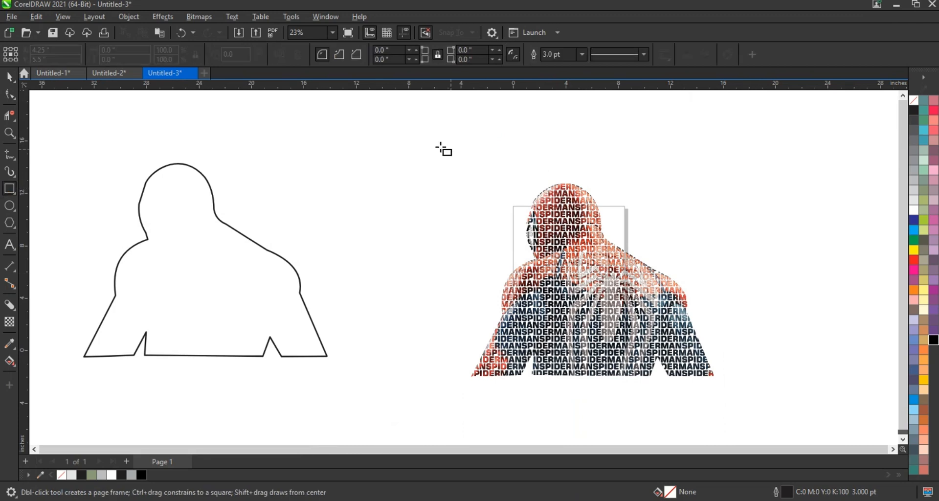
{"action": "left_click_drag", "start_coordinate": [428, 139], "coordinate": [639, 420]}
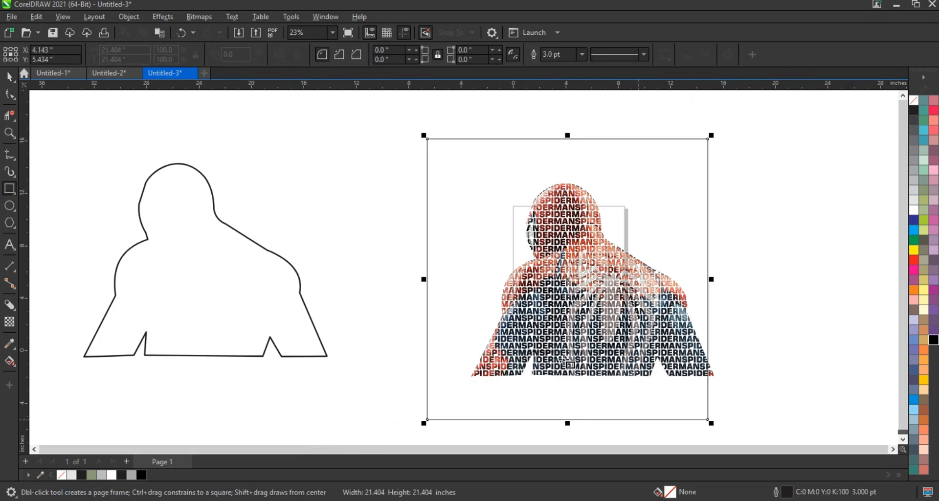
{"action": "left_click", "coordinate": [934, 340]}
{"action": "key", "text": "shift+Page_Down"}
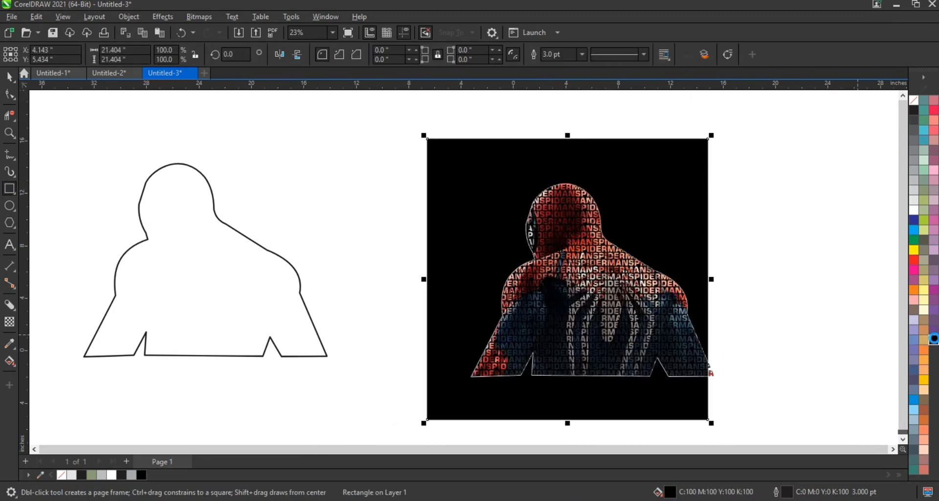
Move the text portrait down to the black square's bottom edge and delete the leftover white silhouette outline
{"action": "left_click", "coordinate": [9, 77]}
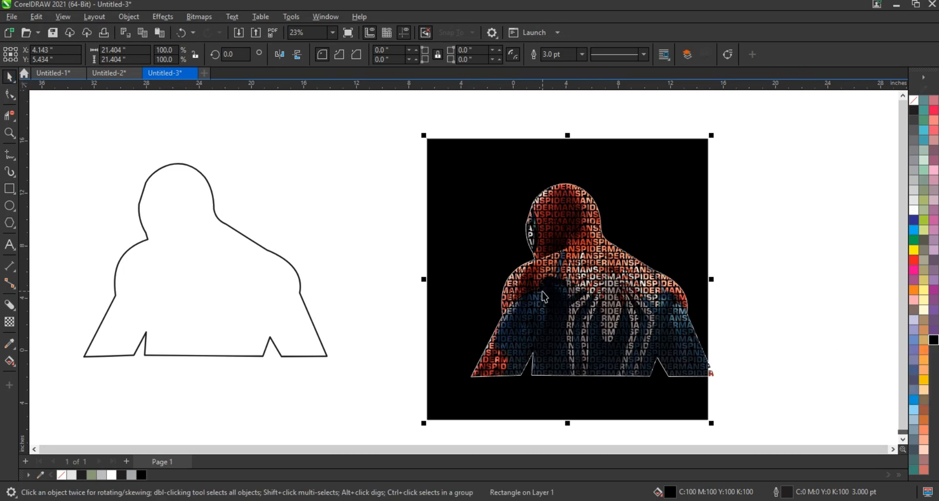
{"action": "left_click", "coordinate": [611, 305]}
{"action": "left_click_drag", "start_coordinate": [611, 304], "coordinate": [573, 342]}
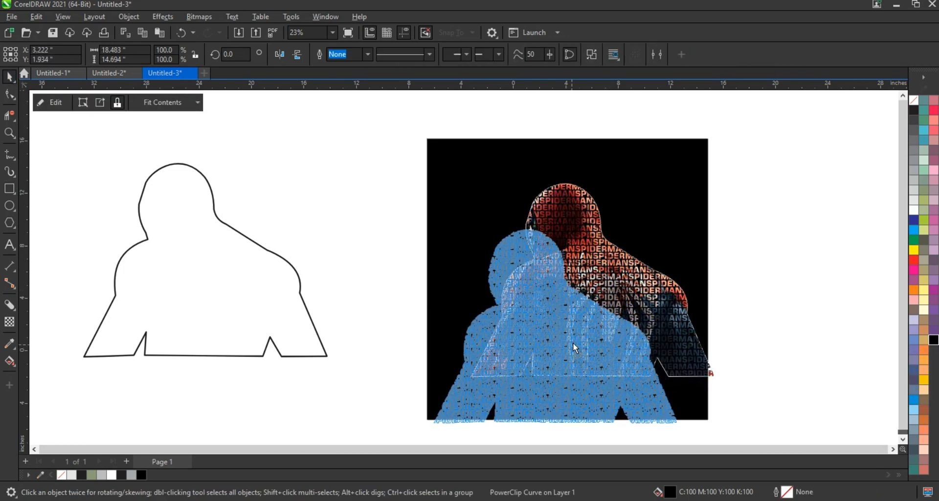
{"action": "right_click", "coordinate": [910, 102]}
{"action": "left_click", "coordinate": [848, 109]}
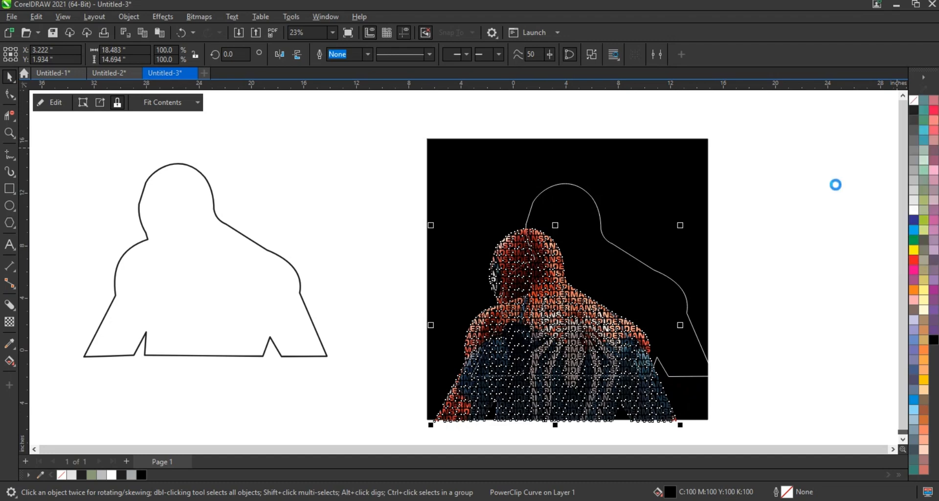
{"action": "left_click", "coordinate": [635, 282]}
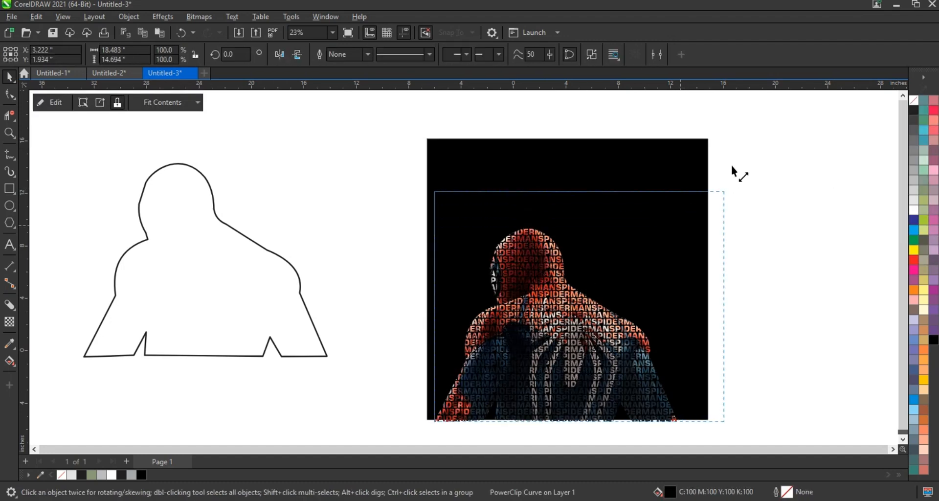
Enlarge the text portrait to span the black square's width and clip it inside the square
{"action": "left_click_drag", "start_coordinate": [732, 166], "coordinate": [749, 147]}
{"action": "left_click_drag", "start_coordinate": [593, 278], "coordinate": [602, 275]}
{"action": "key", "text": "shift+F2"}
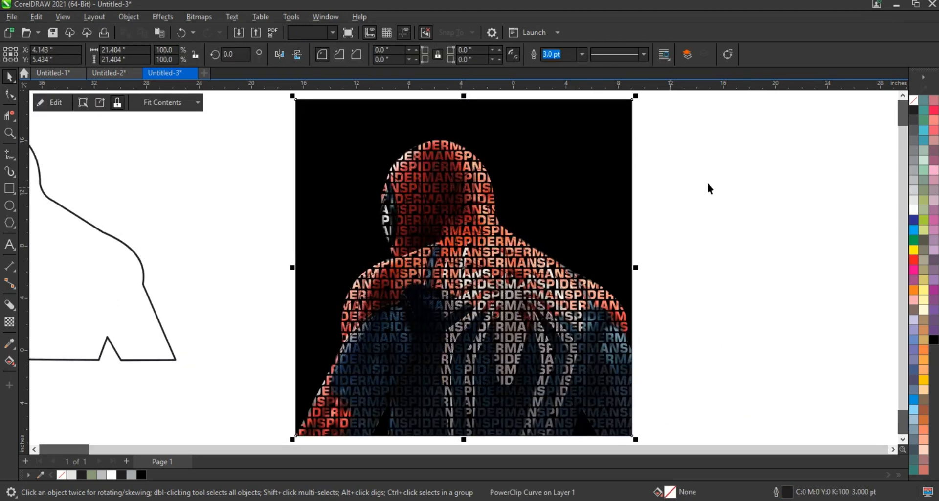